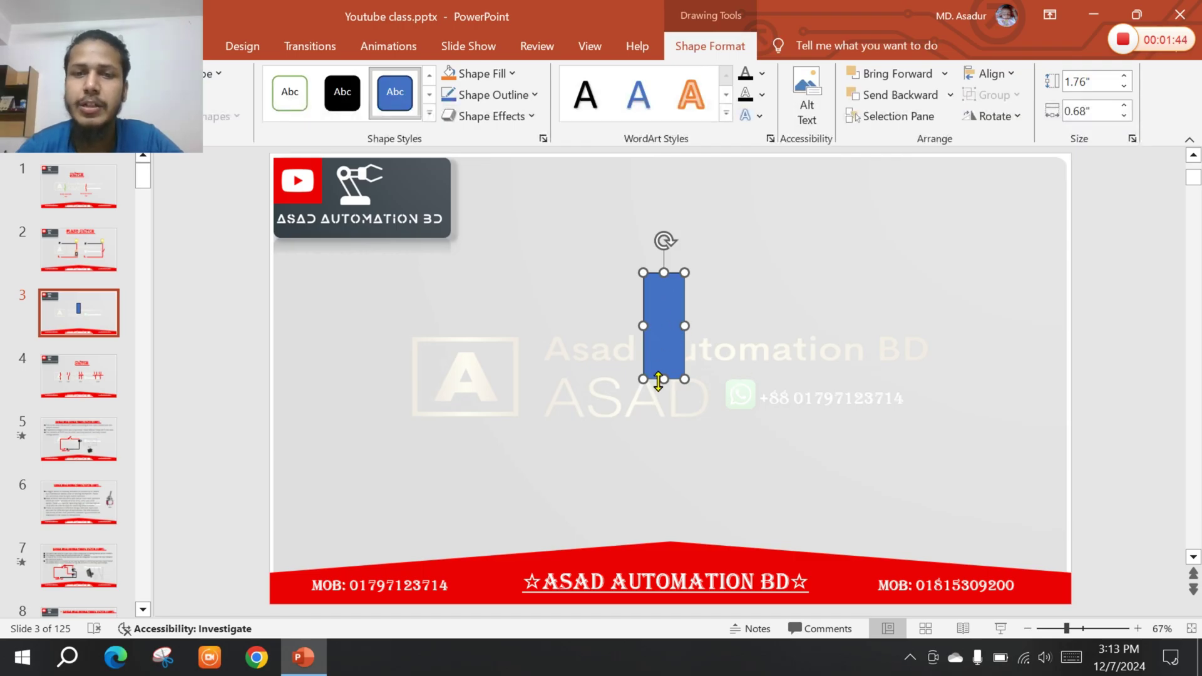
Step: Shorten the blue rectangle to about 1.59" high and change its fill to a gradient
{"action": "left_click_drag", "start_coordinate": [663, 380], "coordinate": [662, 367]}
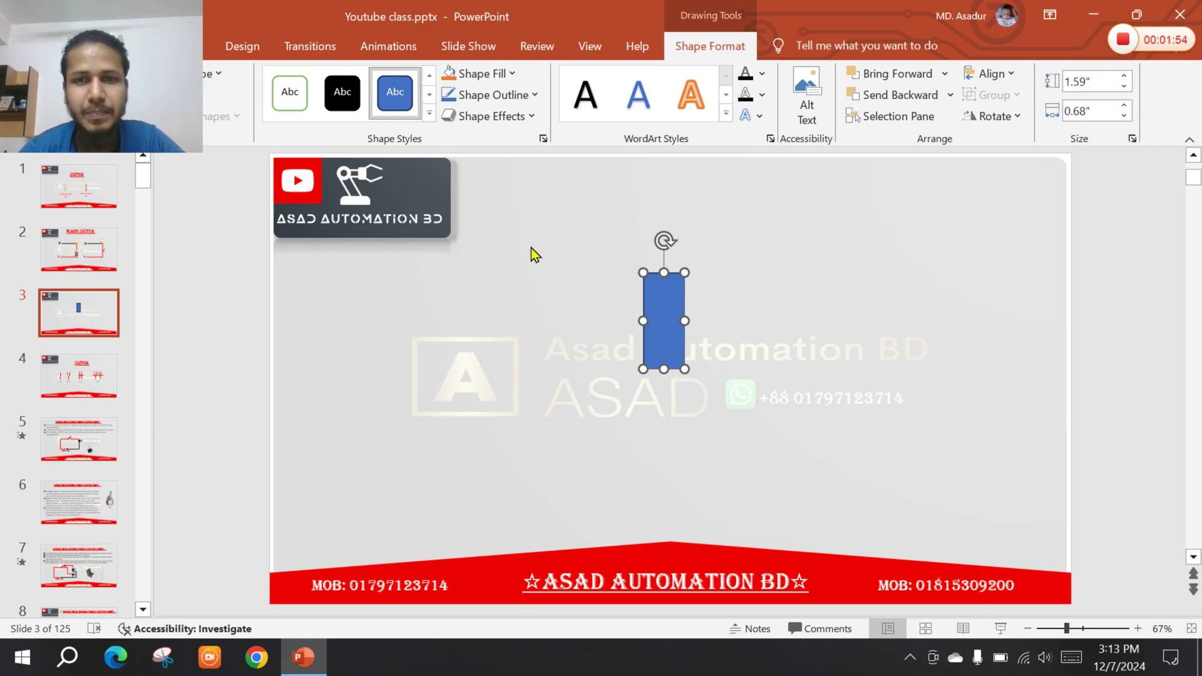
{"action": "right_click", "coordinate": [659, 305]}
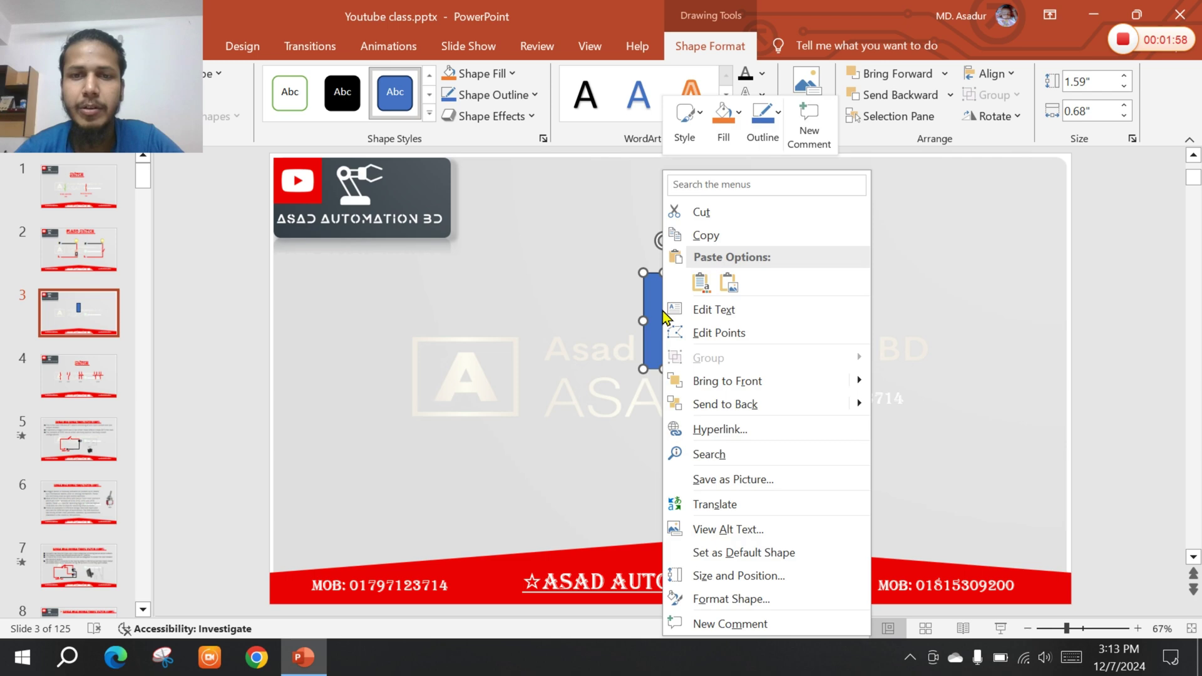
{"action": "left_click", "coordinate": [729, 602]}
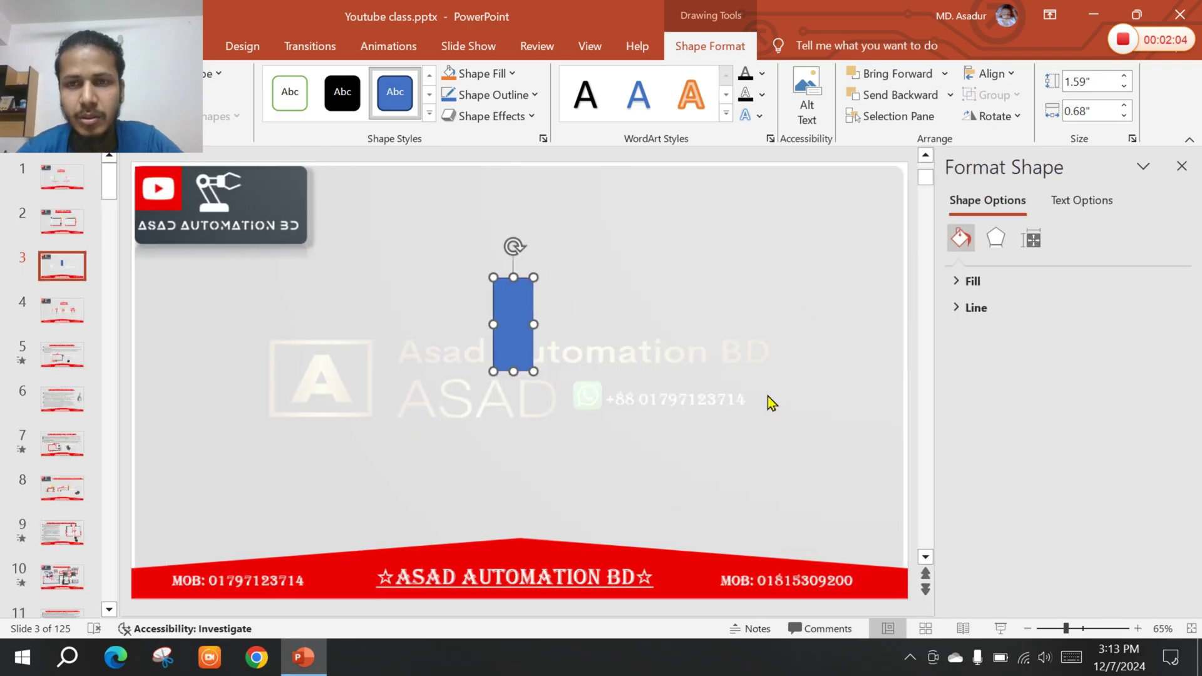
{"action": "left_click", "coordinate": [972, 281]}
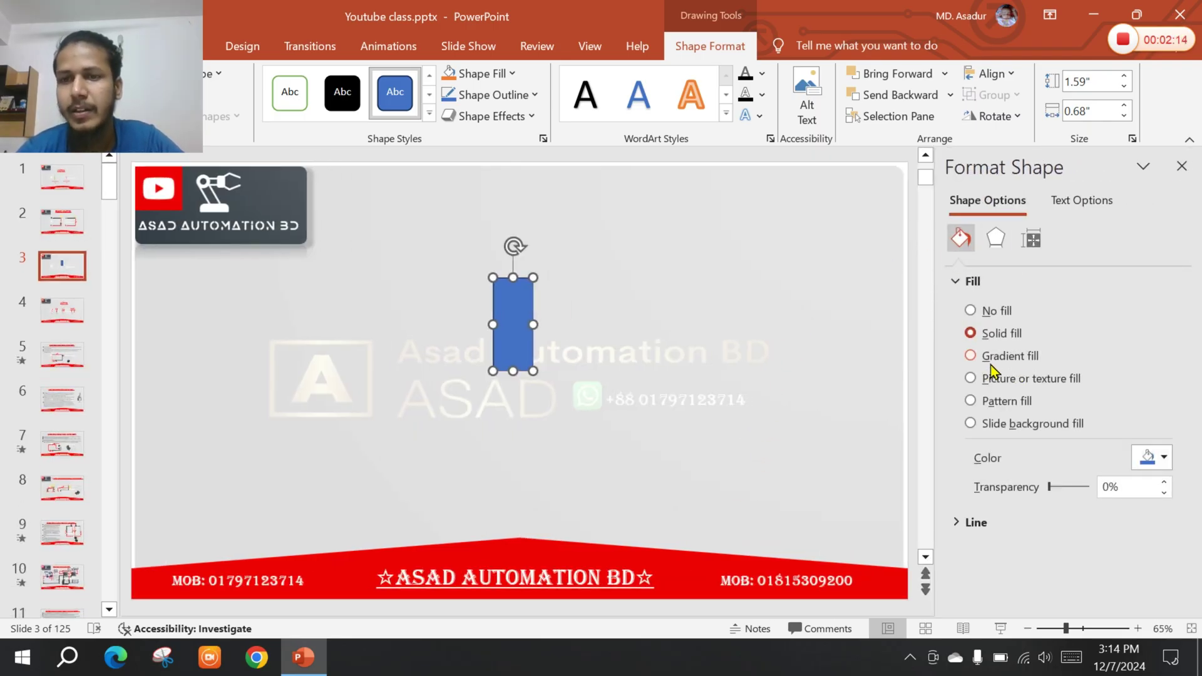
{"action": "left_click", "coordinate": [970, 356]}
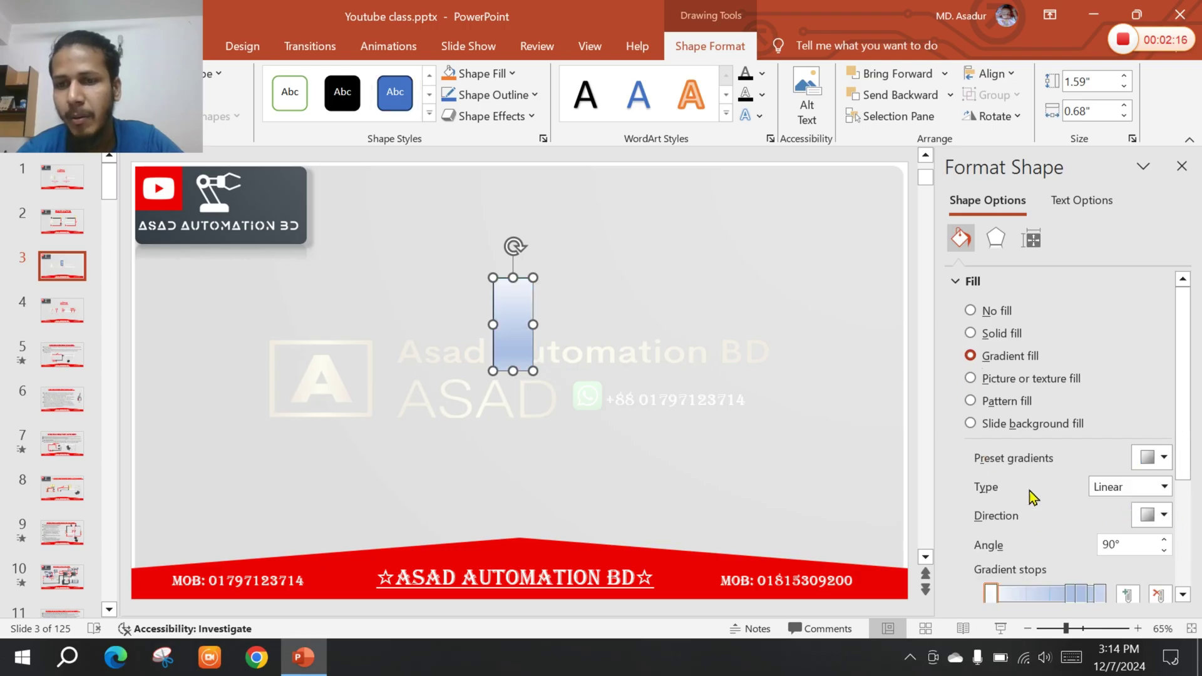
Step: Color the rectangle's last gradient stop orange and the 83% stop a lighter orange shade
{"action": "scroll", "coordinate": [1032, 496], "scroll_direction": "down", "scroll_amount": 2}
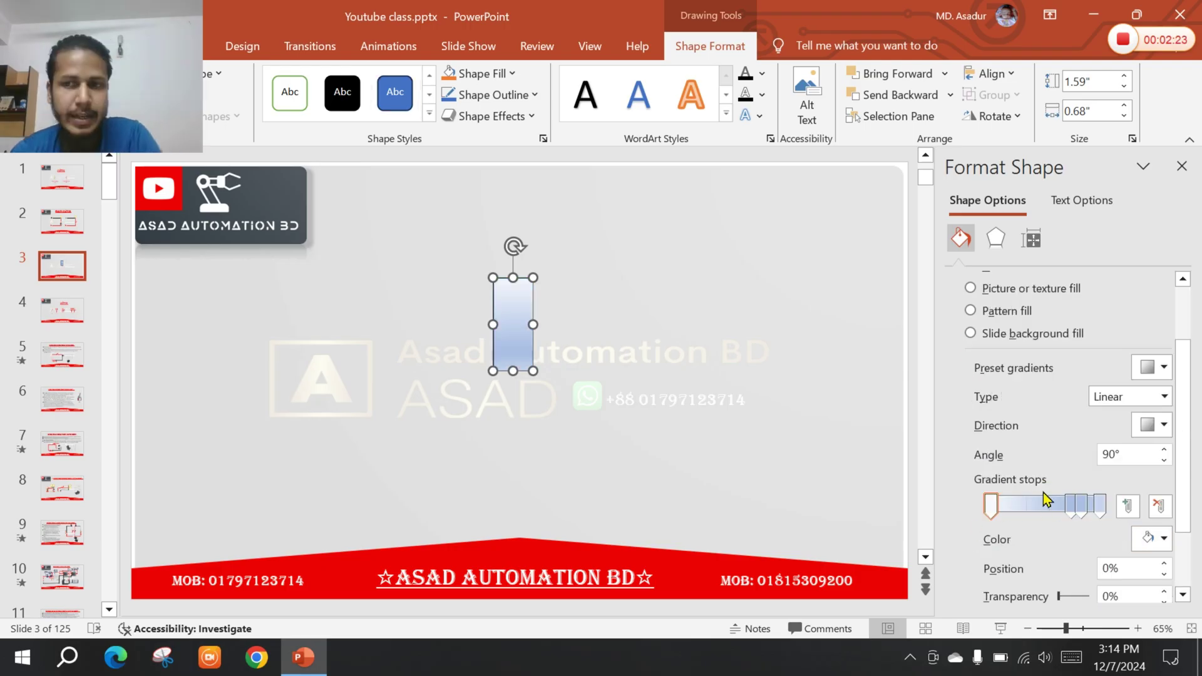
{"action": "left_click", "coordinate": [1101, 505]}
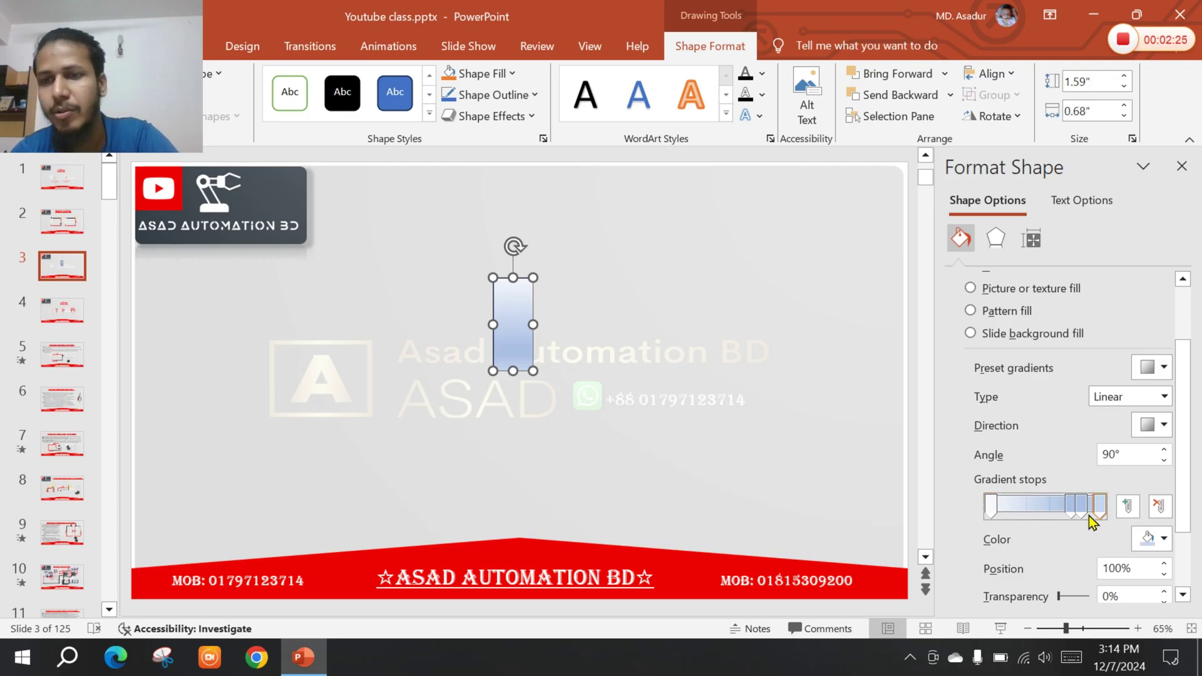
{"action": "left_click", "coordinate": [1164, 541]}
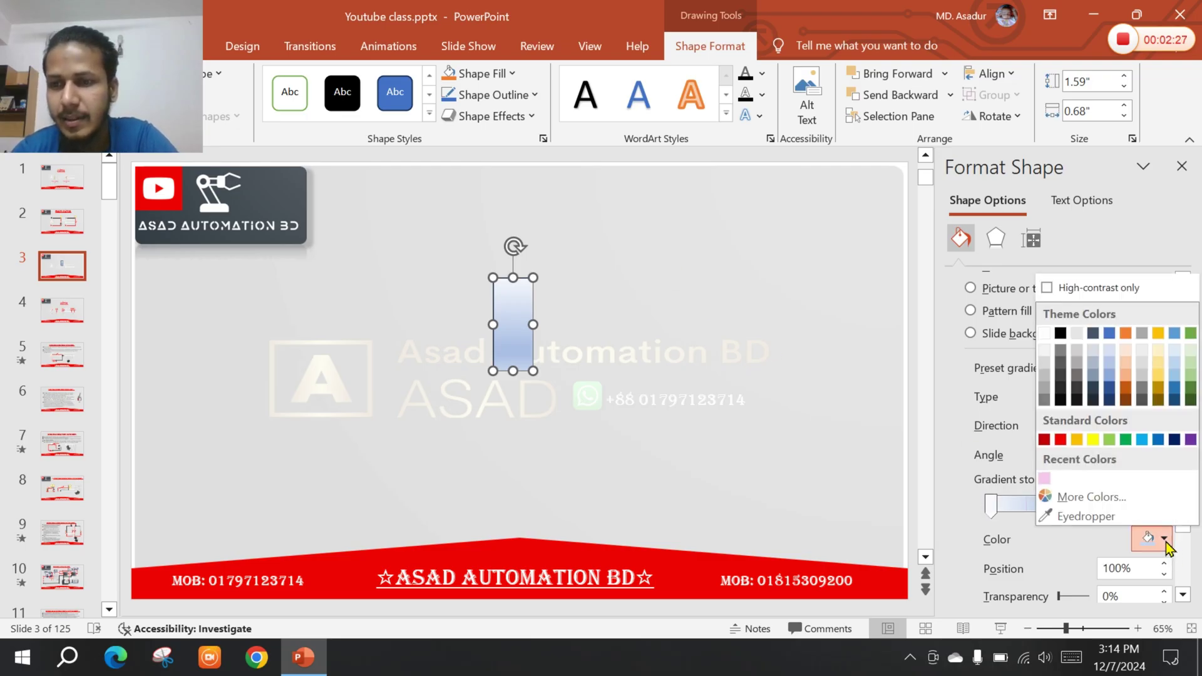
{"action": "left_click", "coordinate": [1124, 334]}
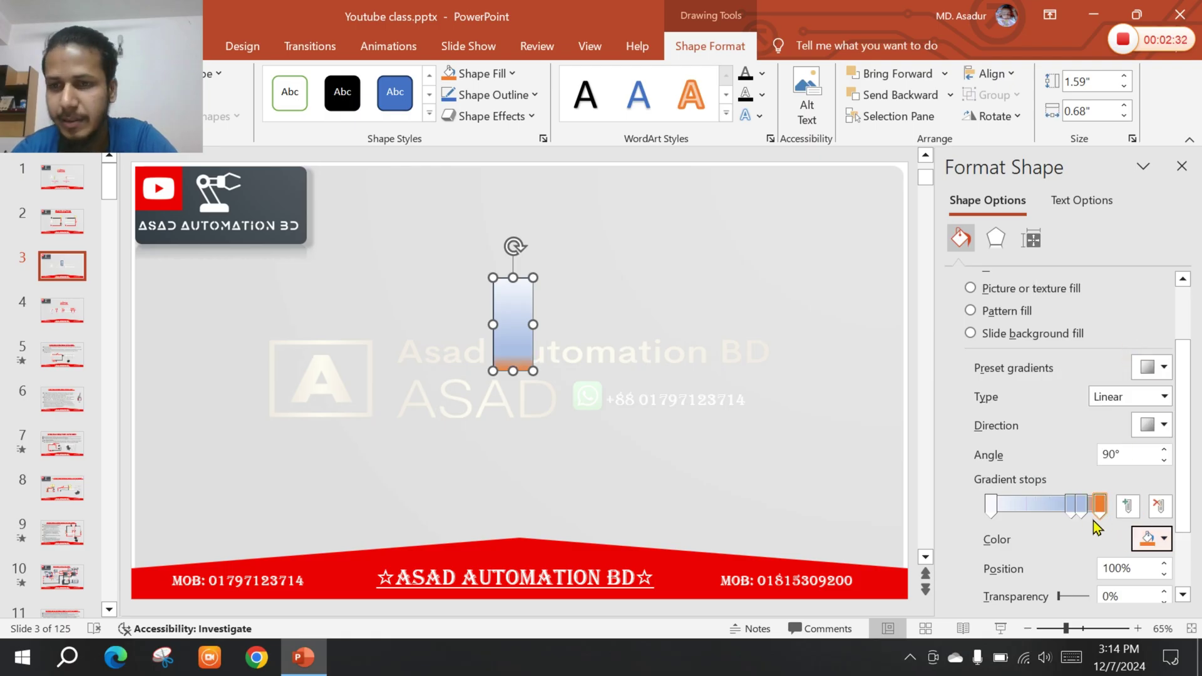
{"action": "left_click", "coordinate": [1082, 502]}
{"action": "left_click", "coordinate": [1162, 538]}
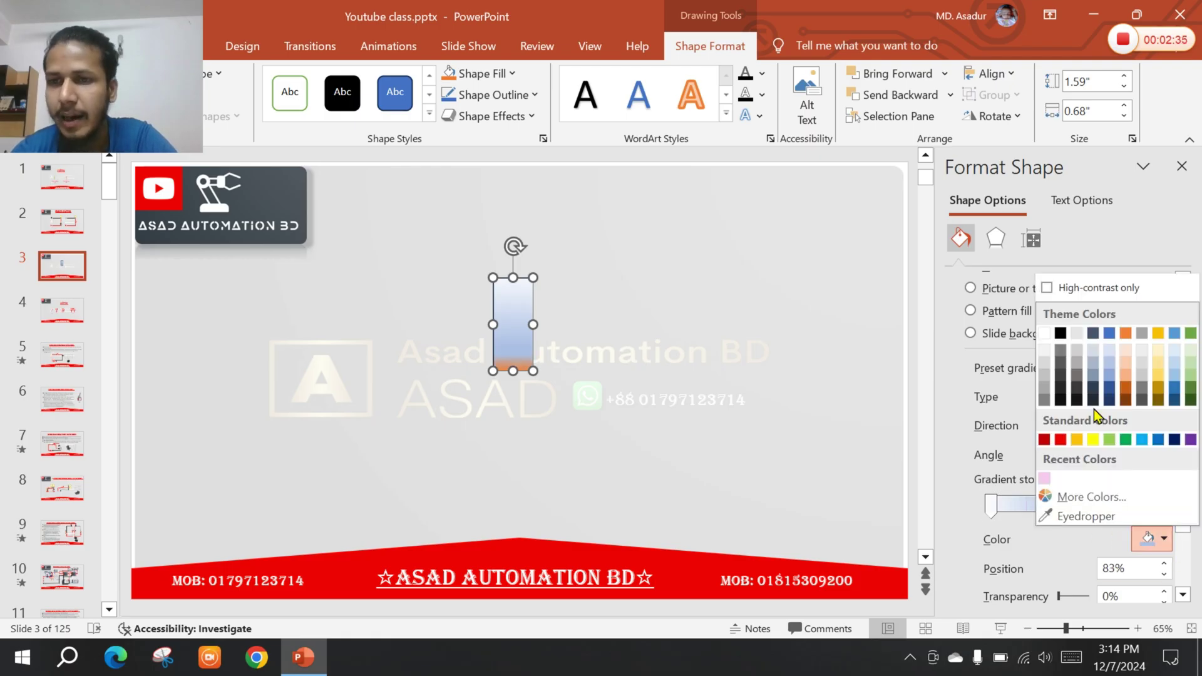
{"action": "left_click", "coordinate": [1126, 382]}
Step: Move the second gradient stop to about 47% and give it a light orange color
{"action": "left_click", "coordinate": [1072, 503]}
{"action": "left_click_drag", "start_coordinate": [1071, 502], "coordinate": [1040, 507]}
{"action": "left_click", "coordinate": [1162, 538]}
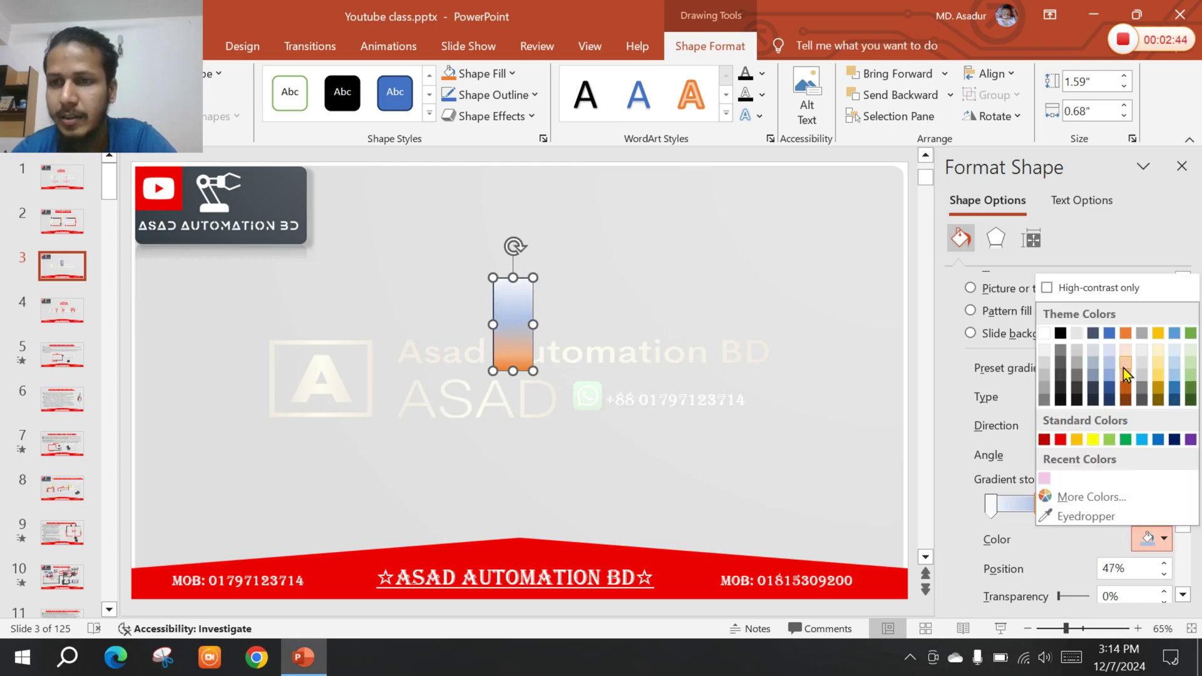
{"action": "left_click", "coordinate": [1124, 369]}
Step: Color the first gradient stop pale orange and shift a middle stop to the 35% position
{"action": "left_click", "coordinate": [990, 505]}
{"action": "left_click", "coordinate": [1163, 539]}
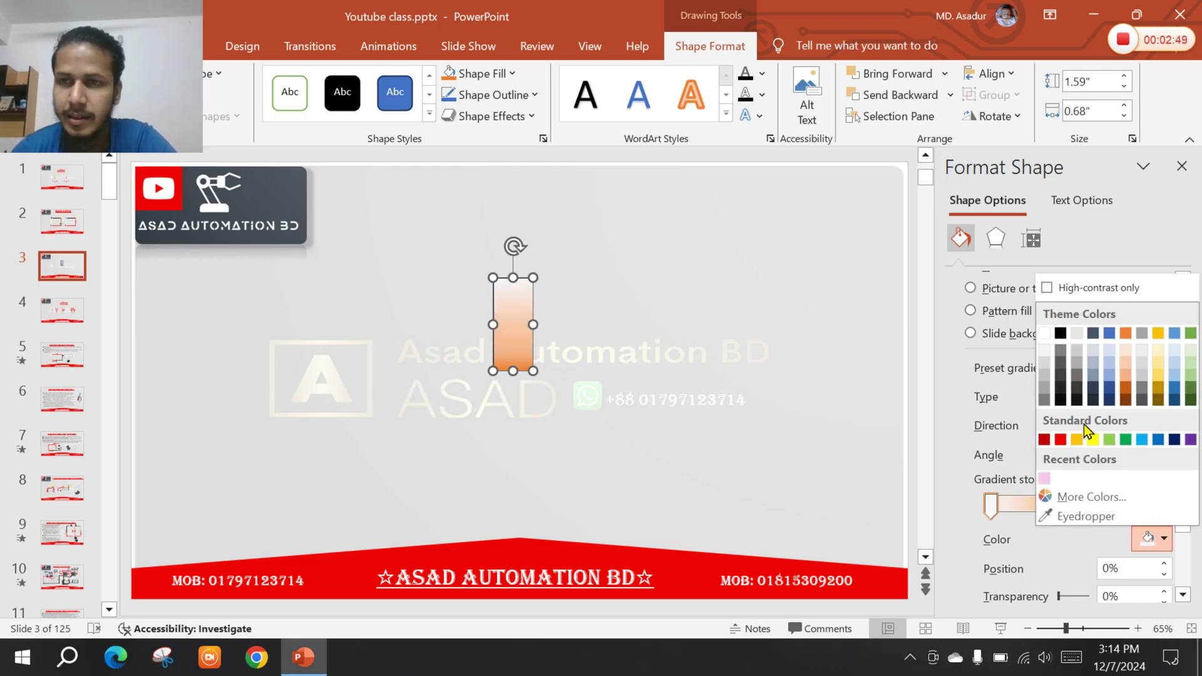
{"action": "left_click", "coordinate": [1125, 361]}
{"action": "left_click_drag", "start_coordinate": [1081, 504], "coordinate": [1028, 508]}
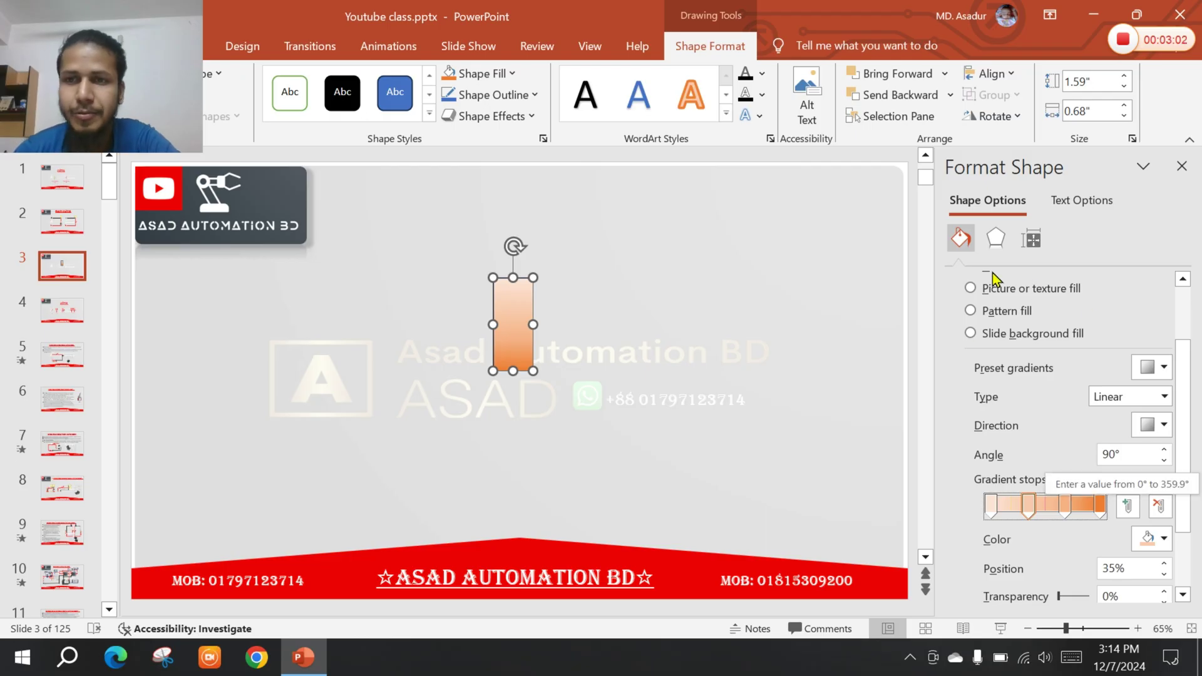
Step: Give the orange rectangle an outer bottom-right offset shadow with a size of 103%
{"action": "scroll", "coordinate": [1005, 278], "scroll_direction": "up", "scroll_amount": 2}
{"action": "left_click", "coordinate": [987, 247]}
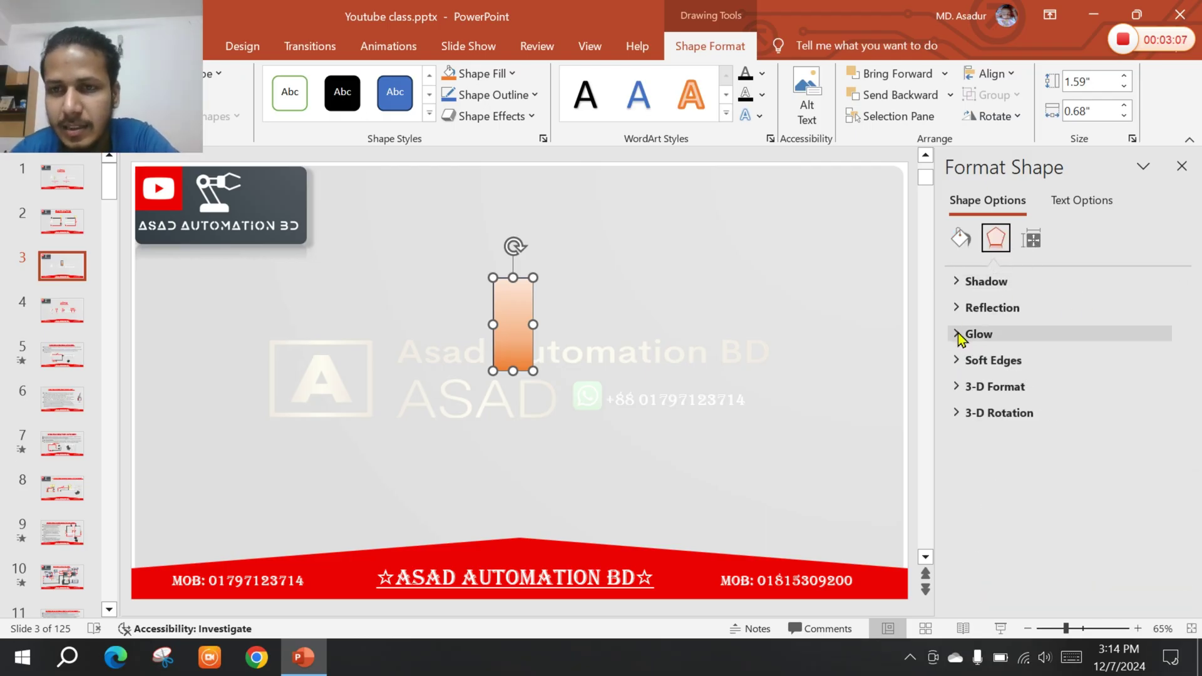
{"action": "left_click", "coordinate": [959, 281]}
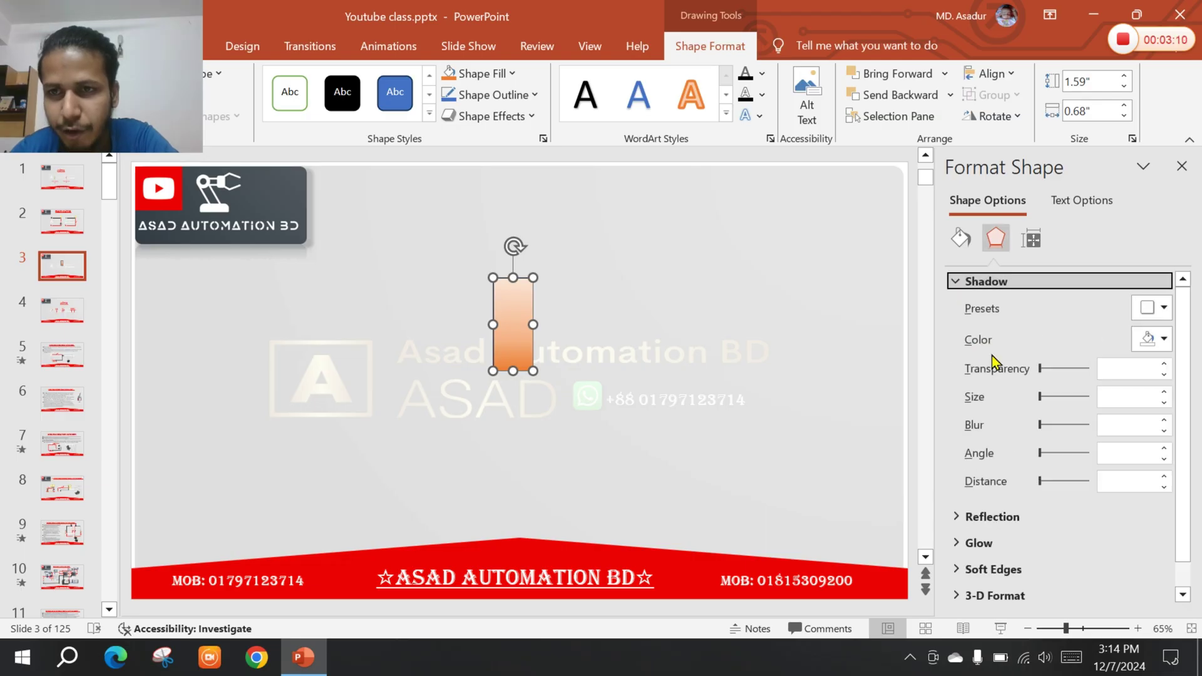
{"action": "left_click", "coordinate": [1162, 308]}
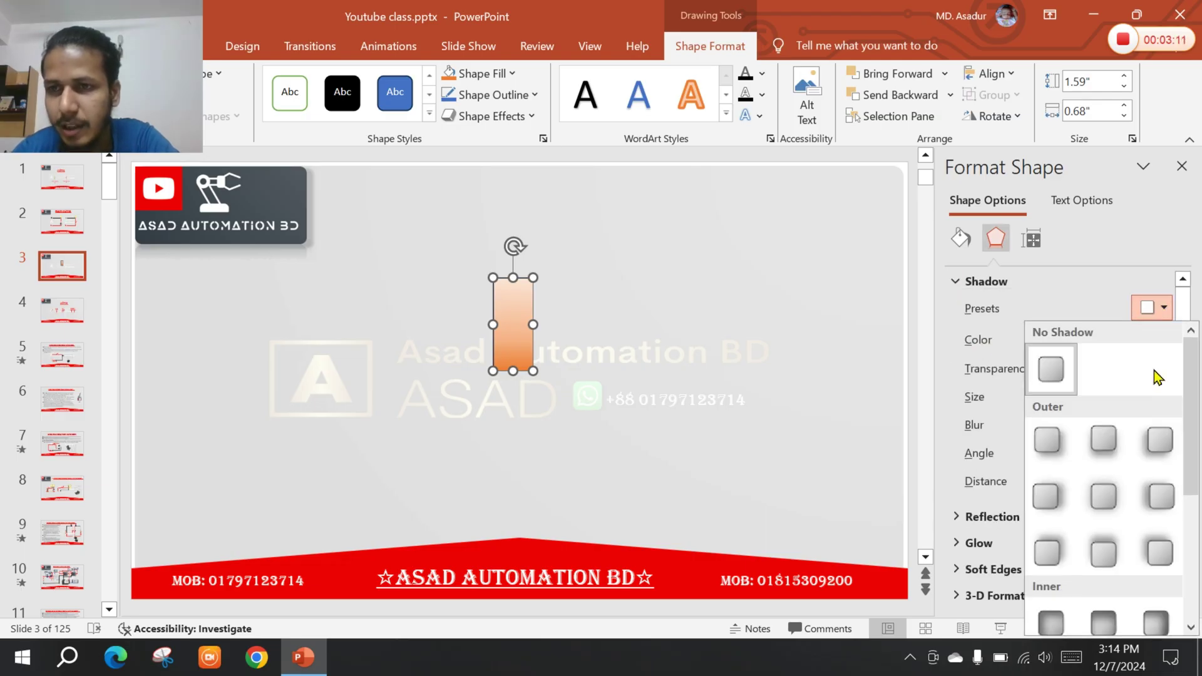
{"action": "left_click", "coordinate": [1049, 441]}
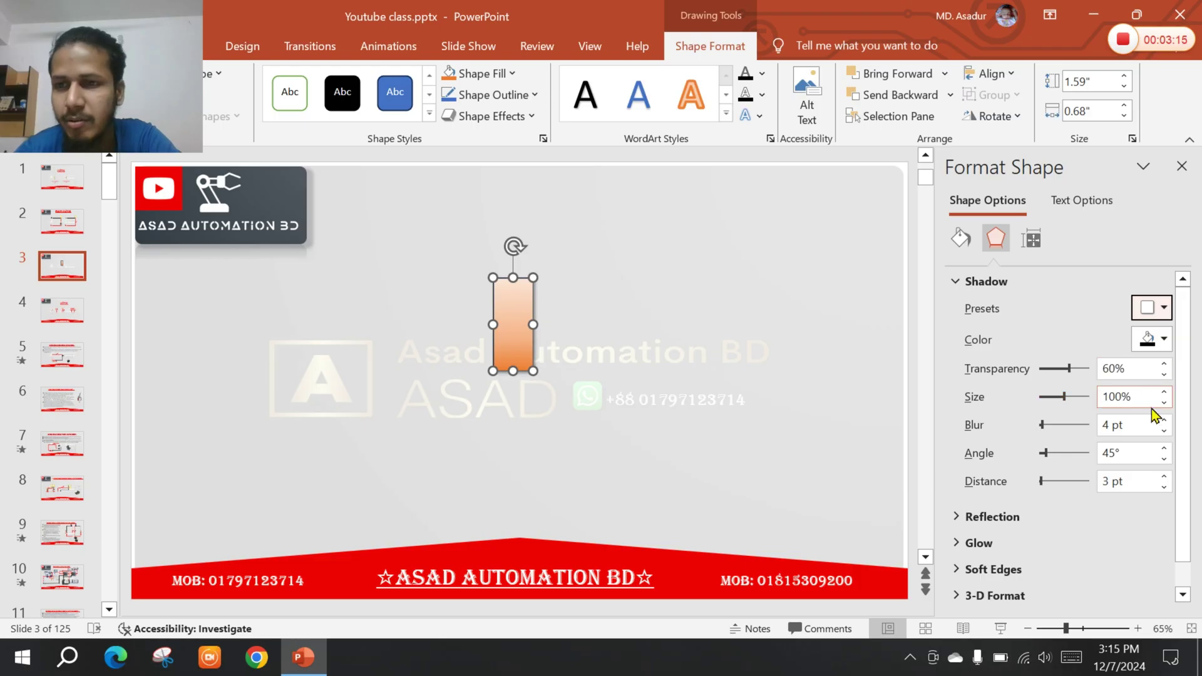
{"action": "left_click", "coordinate": [1165, 392]}
{"action": "left_click", "coordinate": [1165, 392]}
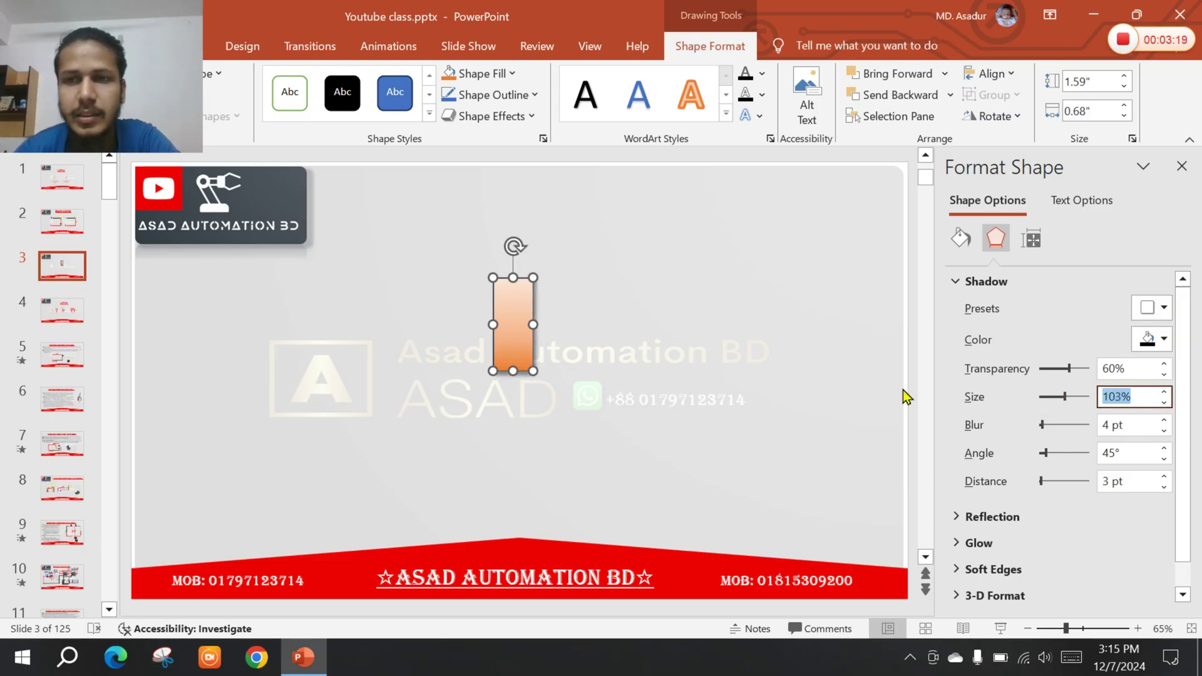
{"action": "left_click", "coordinate": [1181, 166]}
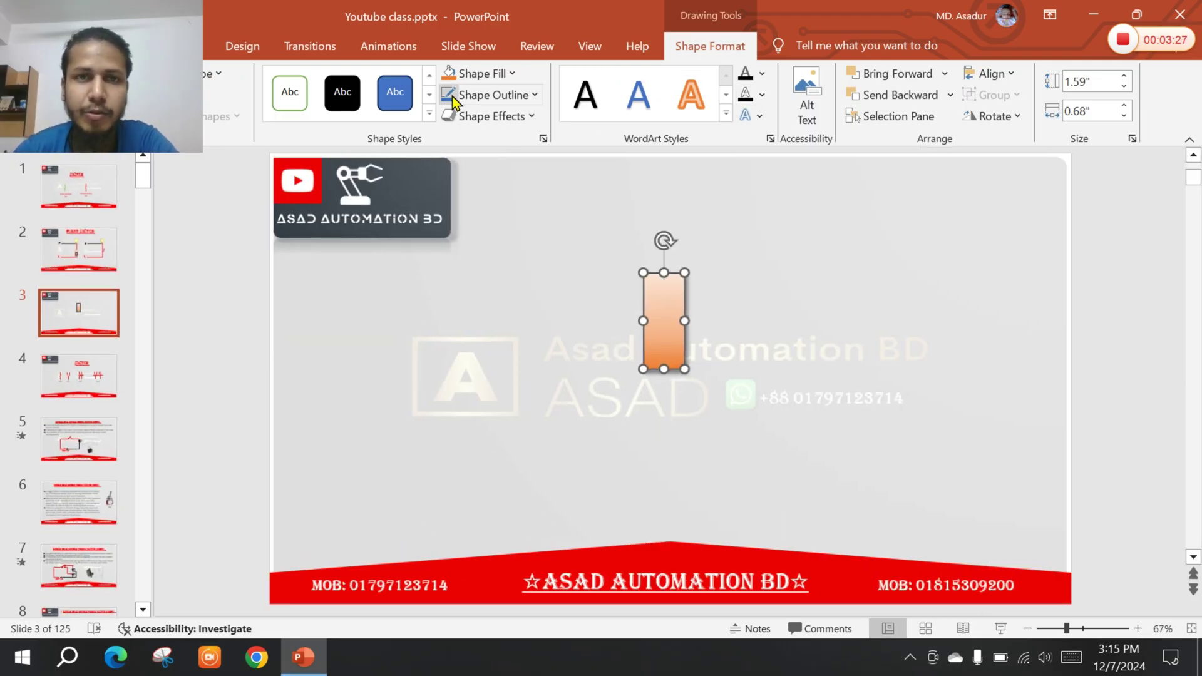
Step: Draw a rectangle about 1.07" high and 0.4" wide inside the orange one and apply the orange gradient fill
{"action": "left_click", "coordinate": [61, 75]}
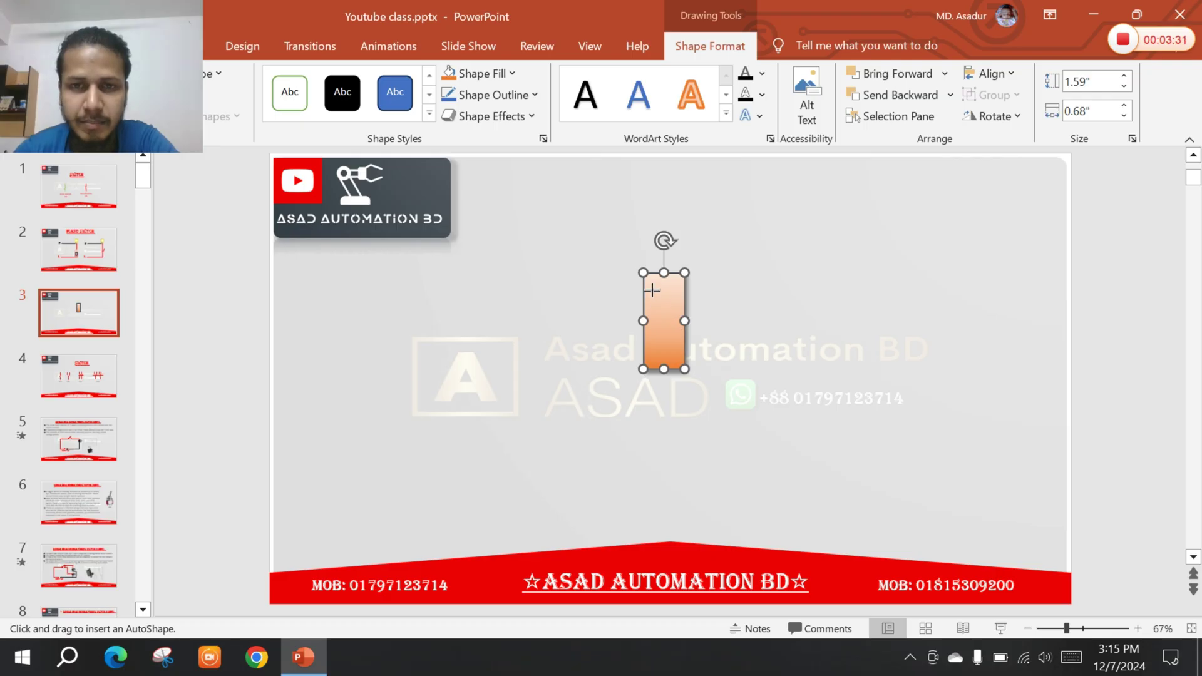
{"action": "left_click_drag", "start_coordinate": [652, 289], "coordinate": [677, 352]}
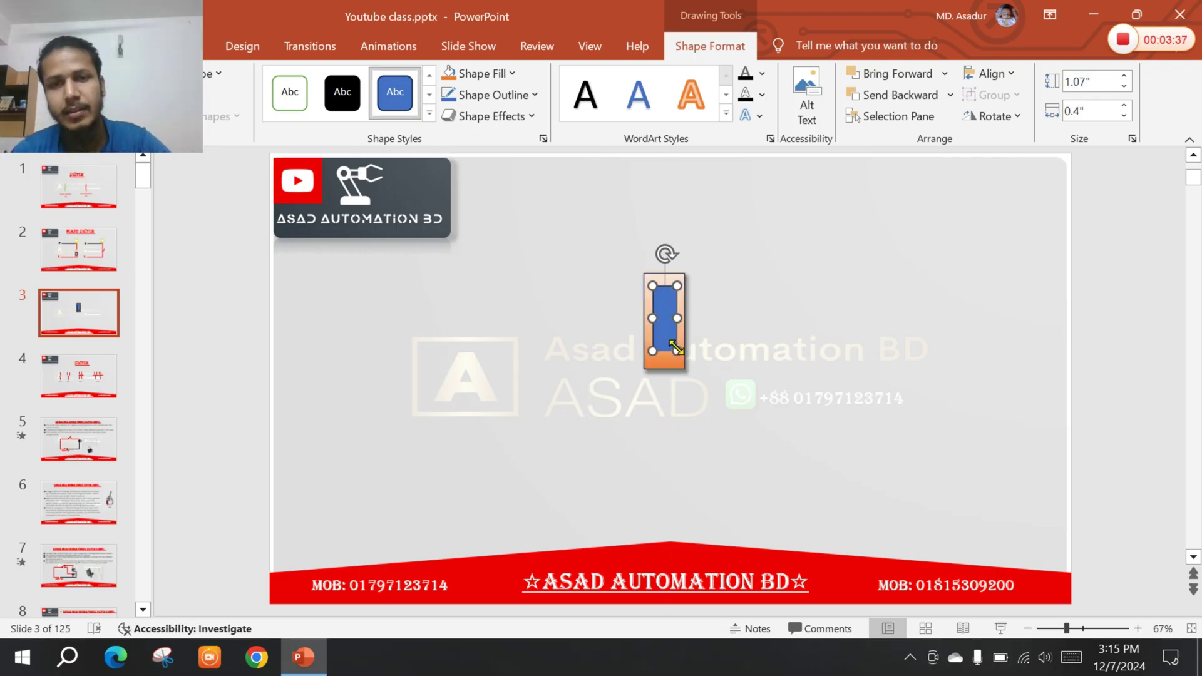
{"action": "right_click", "coordinate": [669, 316]}
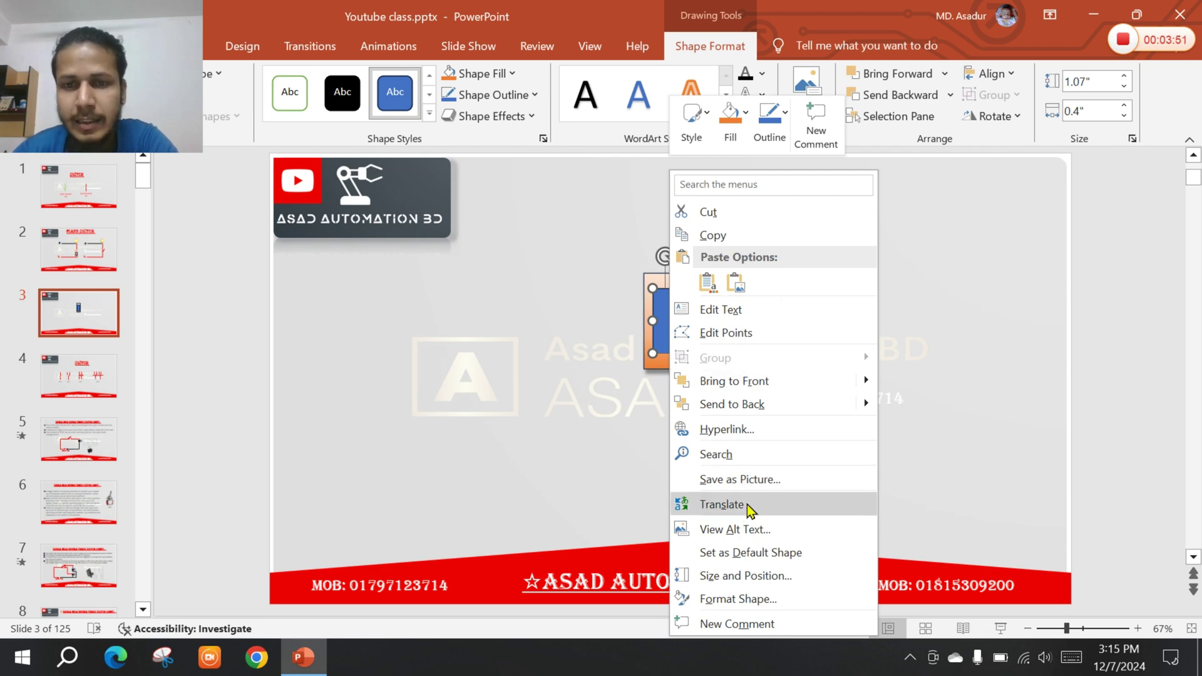
{"action": "left_click", "coordinate": [738, 599]}
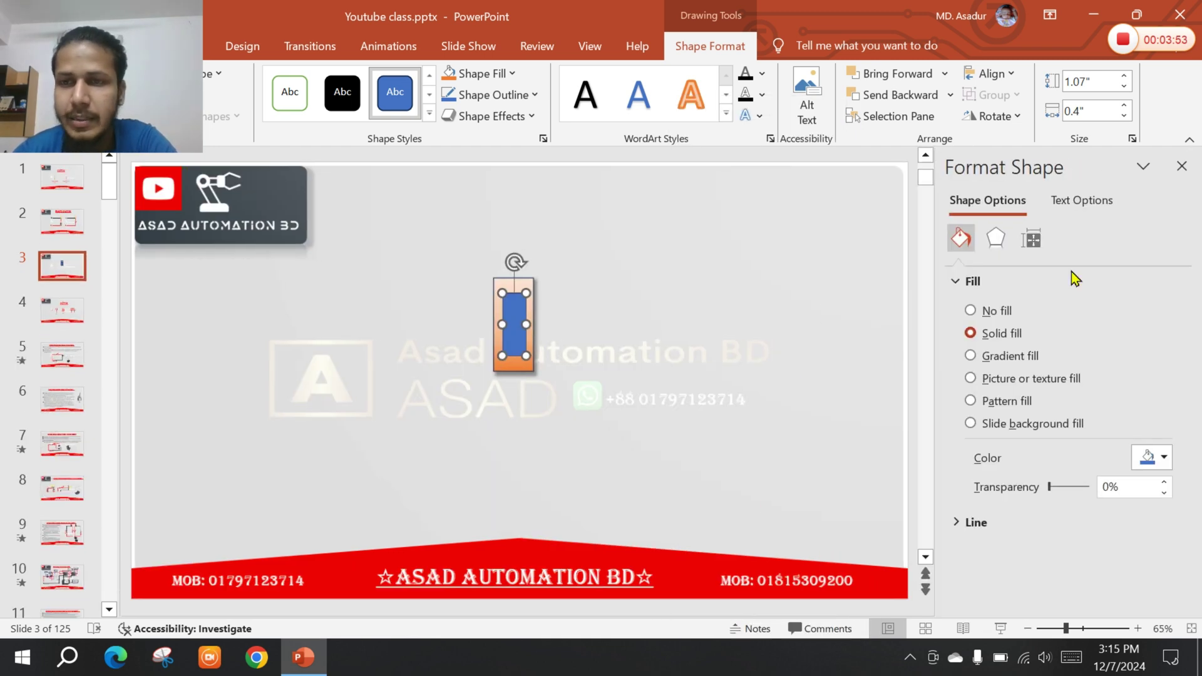
{"action": "left_click", "coordinate": [996, 357]}
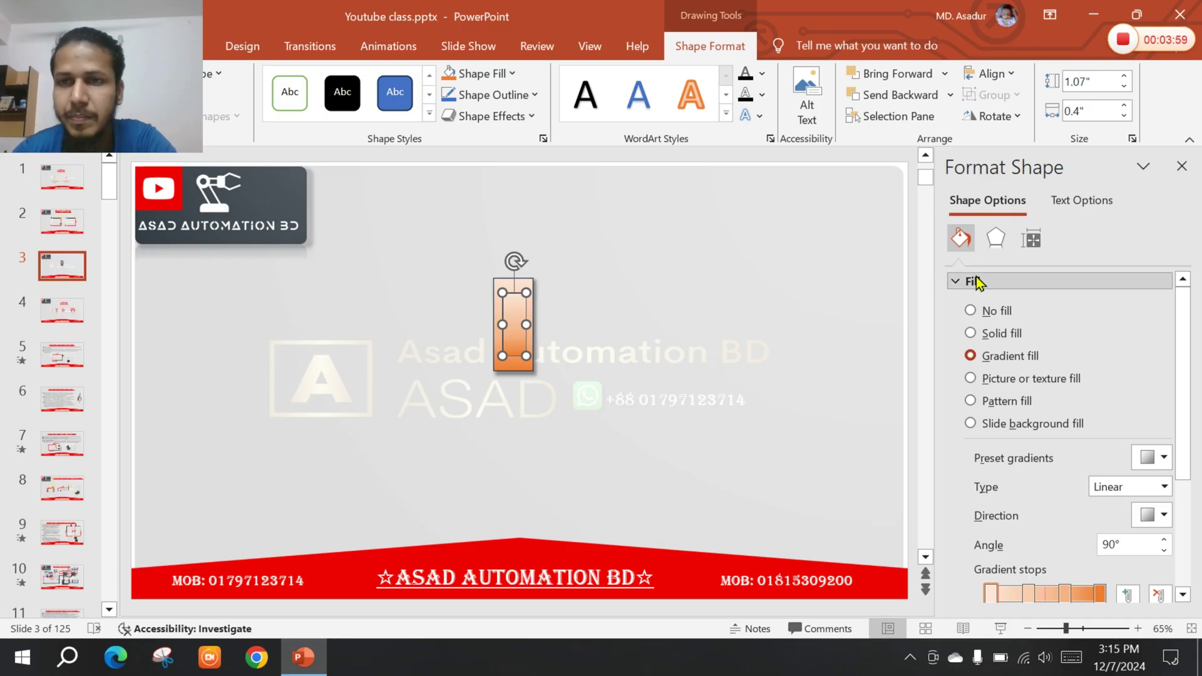
Step: Apply the outer bottom-right offset shadow preset to the inner rectangle
{"action": "left_click", "coordinate": [995, 238]}
{"action": "left_click", "coordinate": [1154, 307]}
{"action": "left_click", "coordinate": [1071, 457]}
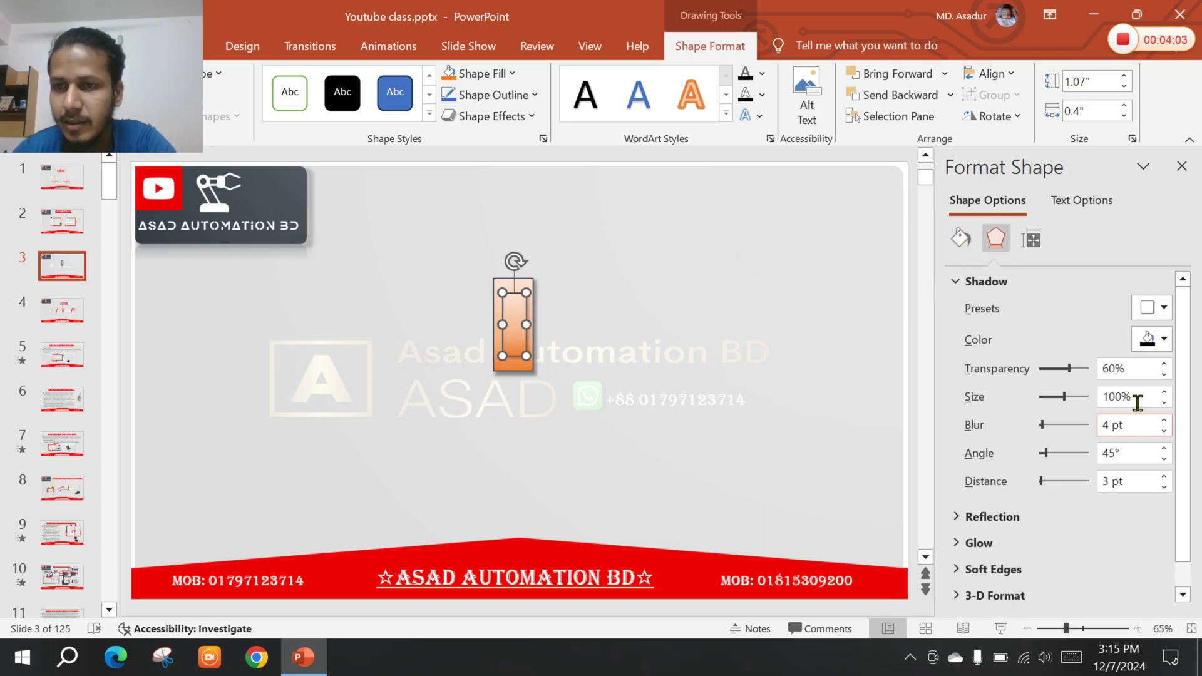
{"action": "left_click", "coordinate": [839, 384]}
{"action": "left_click", "coordinate": [1179, 166]}
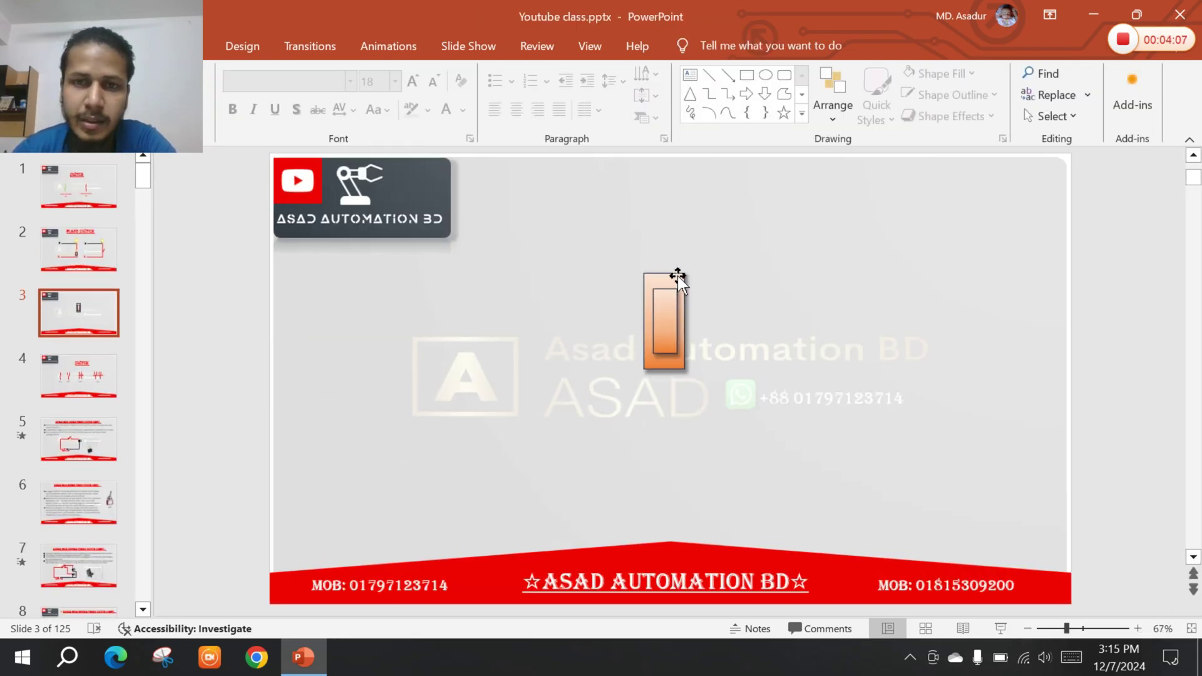
Step: Remove the outline from the outer rectangle and nudge the inner rectangle slightly downward
{"action": "left_click", "coordinate": [675, 282]}
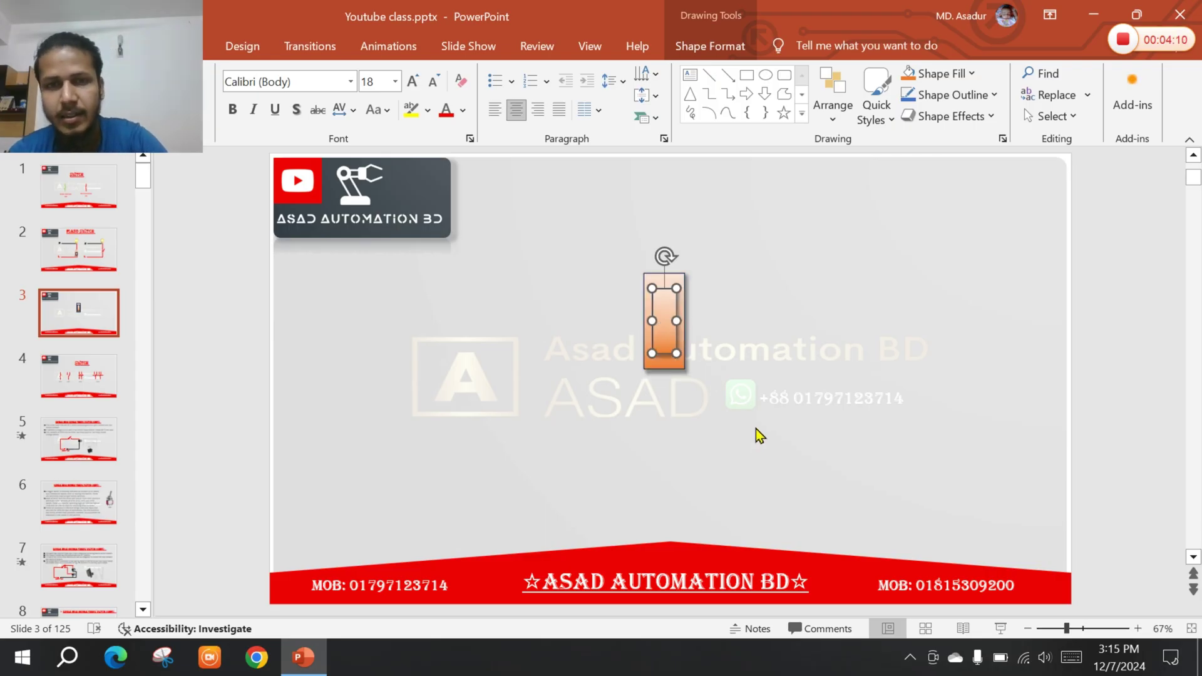
{"action": "left_click", "coordinate": [666, 280]}
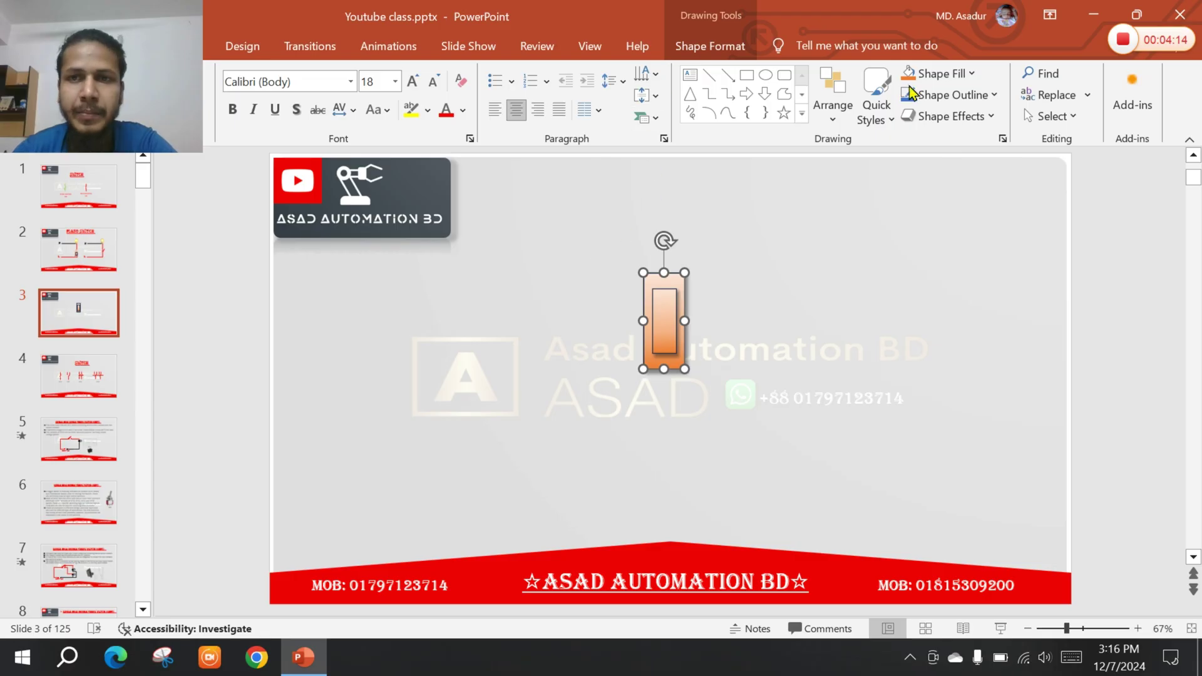
{"action": "left_click", "coordinate": [952, 95]}
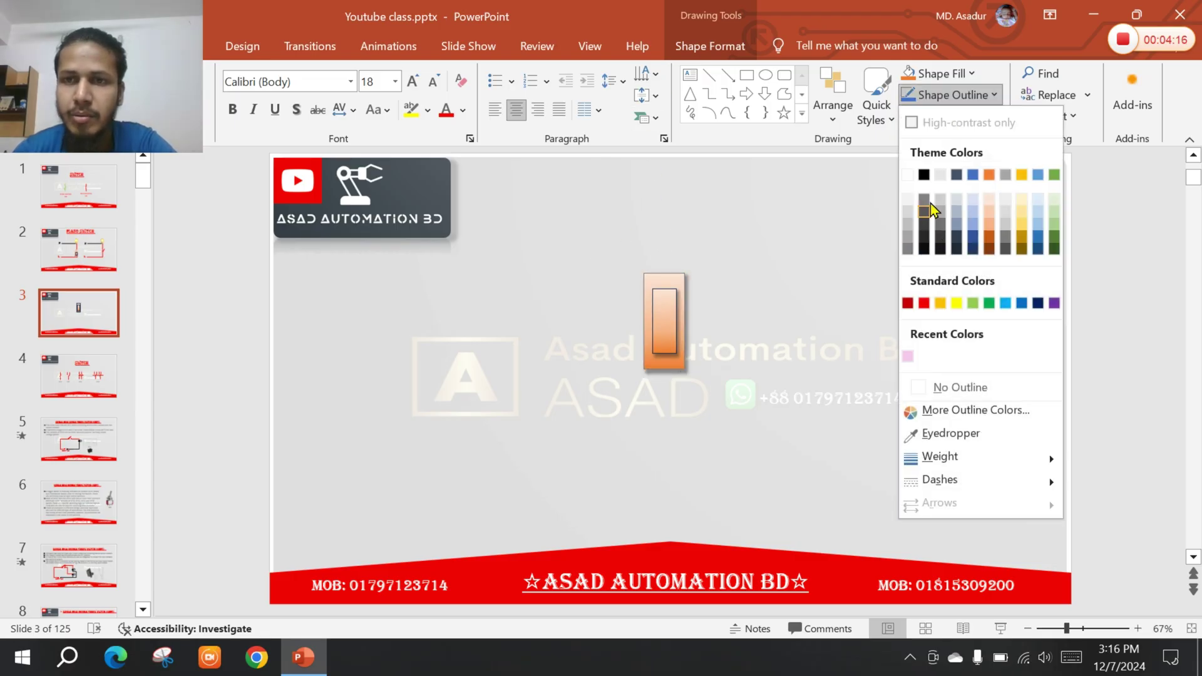
{"action": "left_click", "coordinate": [932, 388]}
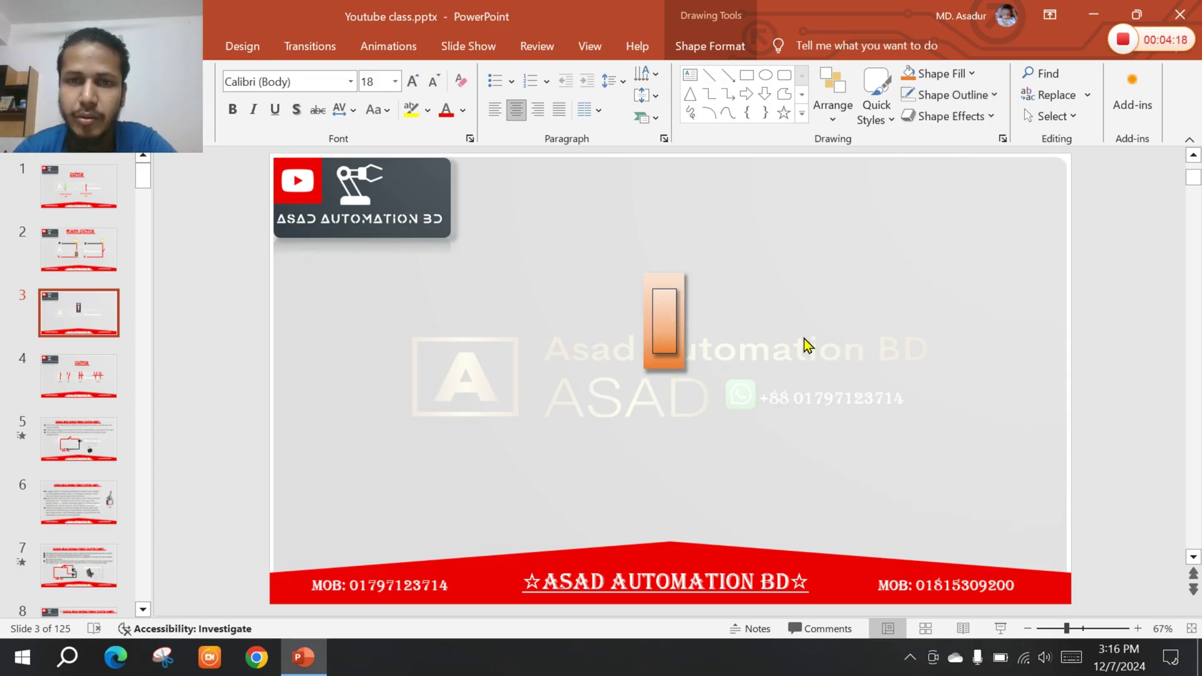
{"action": "left_click", "coordinate": [637, 332]}
{"action": "left_click", "coordinate": [657, 326]}
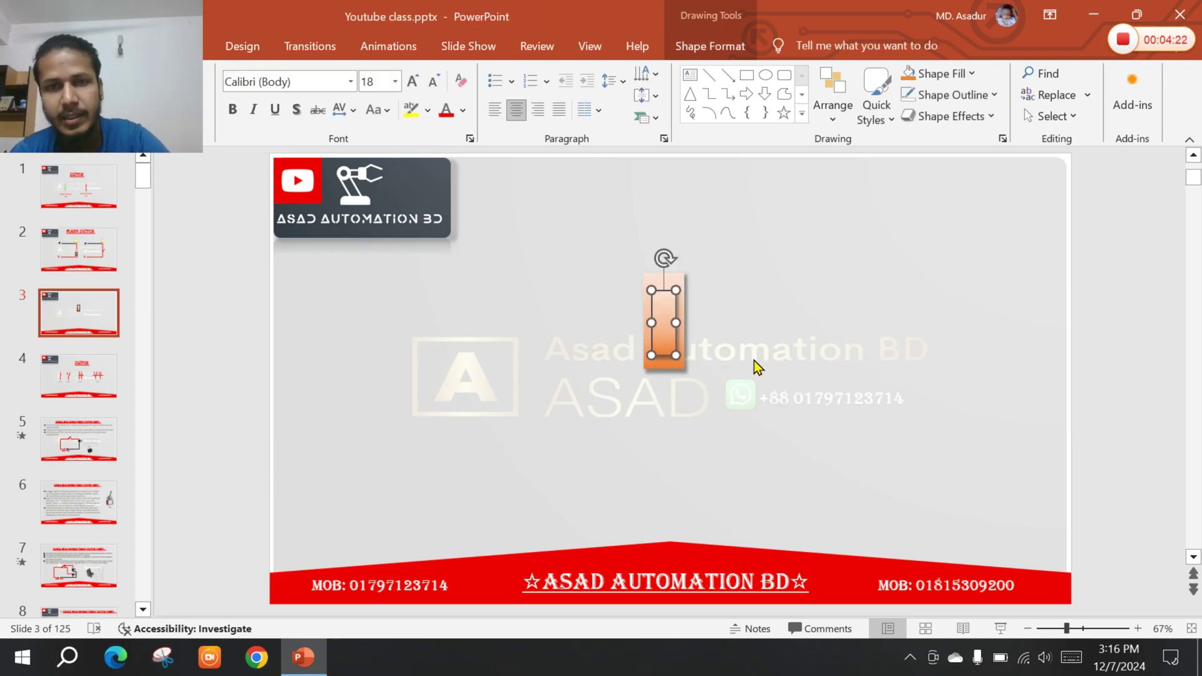
{"action": "left_click", "coordinate": [761, 332]}
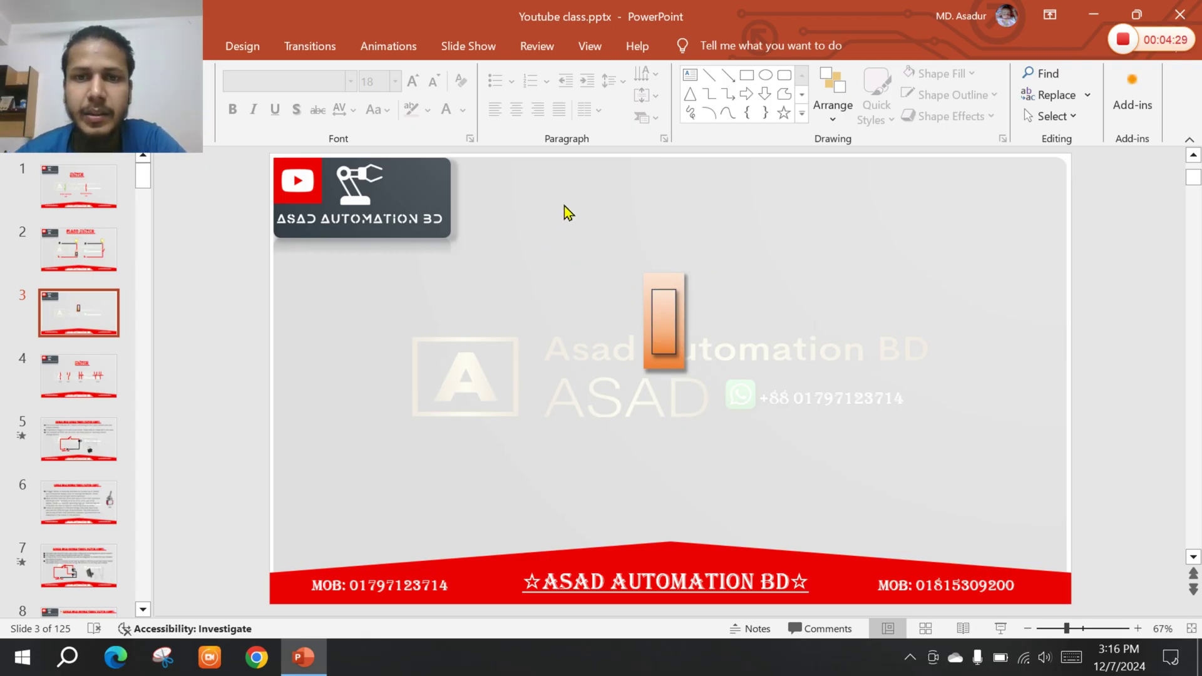
Step: Add a text box reading "ON" at the lower edge of the outer rectangle
{"action": "left_click", "coordinate": [690, 75]}
{"action": "scroll", "coordinate": [692, 342], "scroll_direction": "up", "scroll_amount": 5}
{"action": "mouse_move", "coordinate": [613, 310]}
{"action": "left_mouse_down"}
{"action": "mouse_move", "coordinate": [674, 345]}
{"action": "mouse_move", "coordinate": [699, 340]}
{"action": "left_mouse_up"}
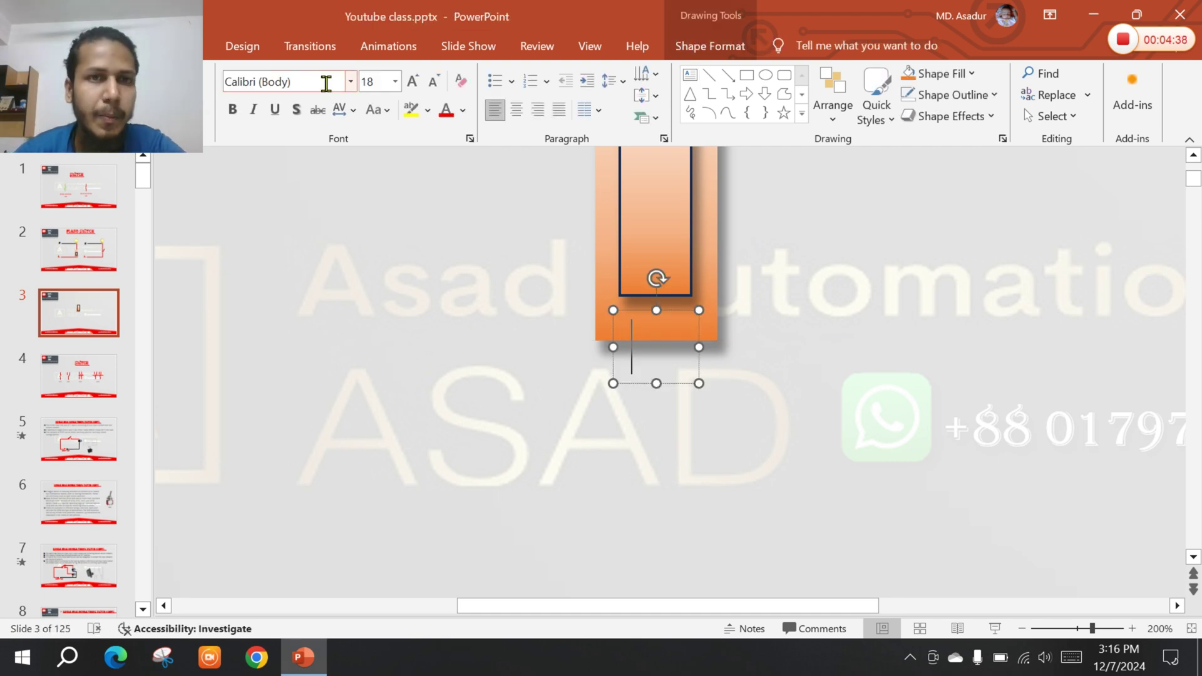
{"action": "type", "text": "0N"}
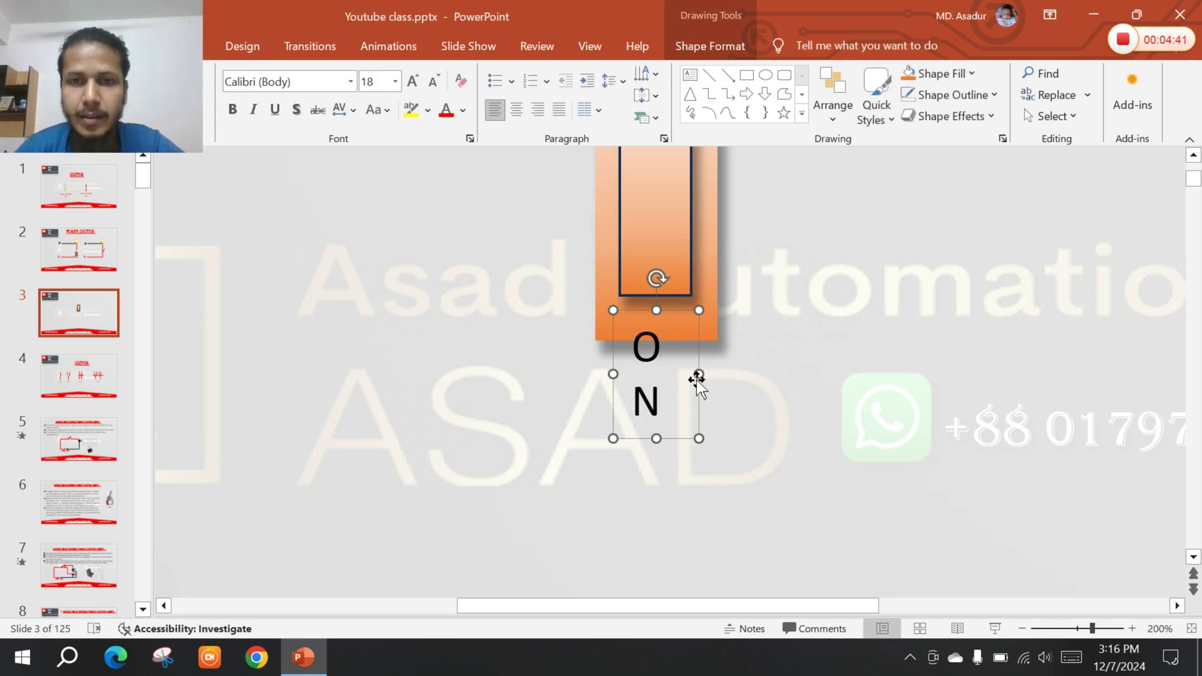
Step: Reduce the "ON" label to font size 6 and fit its text box just below the inner rectangle
{"action": "left_click_drag", "start_coordinate": [697, 375], "coordinate": [669, 338]}
{"action": "left_click", "coordinate": [433, 81]}
{"action": "left_click", "coordinate": [433, 82]}
{"action": "left_click", "coordinate": [434, 82]}
{"action": "left_click", "coordinate": [433, 81]}
{"action": "left_click", "coordinate": [433, 81]}
{"action": "left_click", "coordinate": [433, 82]}
{"action": "left_click", "coordinate": [433, 81]}
{"action": "left_click", "coordinate": [433, 82]}
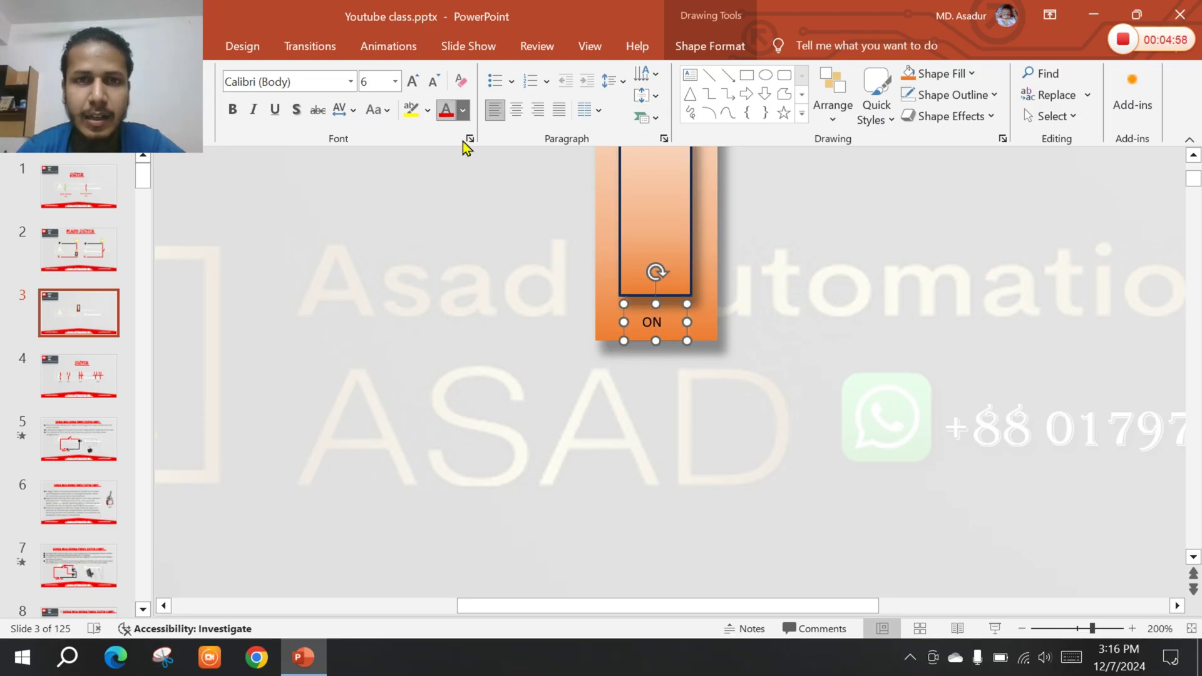
Step: Set the "ON" label's font color to white and its font size to 7
{"action": "left_click", "coordinate": [462, 110]}
{"action": "left_click", "coordinate": [448, 193]}
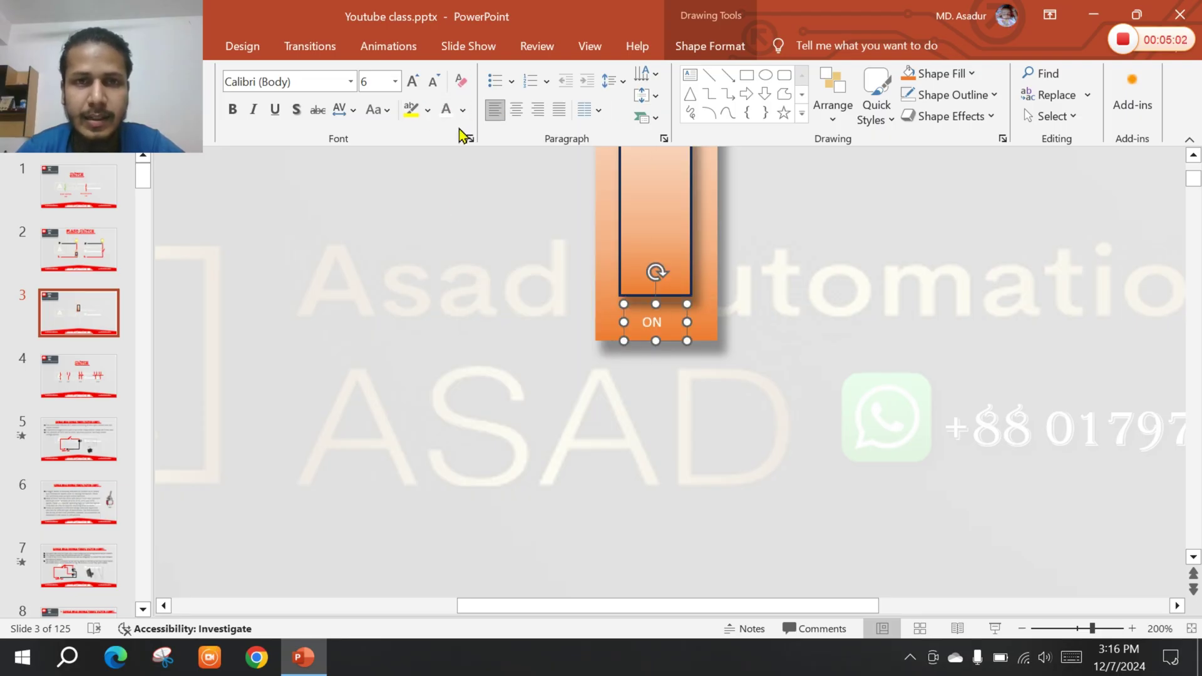
{"action": "left_click", "coordinate": [462, 110]}
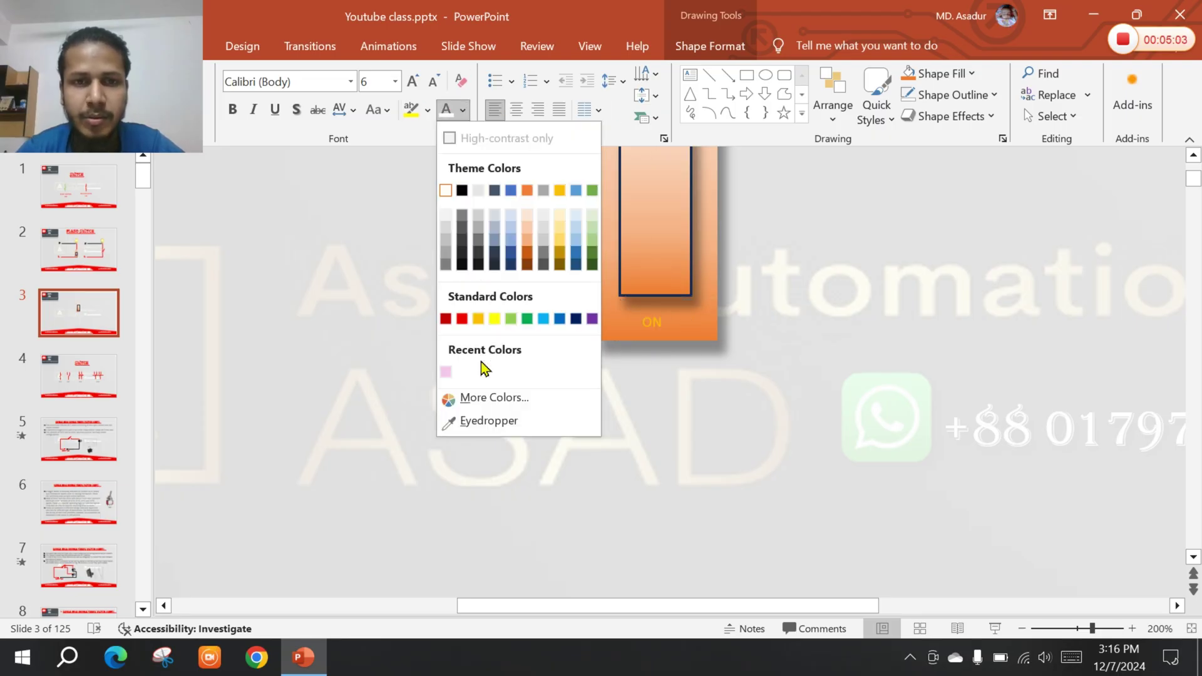
{"action": "left_click", "coordinate": [413, 83]}
{"action": "left_click", "coordinate": [593, 344]}
{"action": "scroll", "coordinate": [606, 464], "scroll_direction": "up", "scroll_amount": 2}
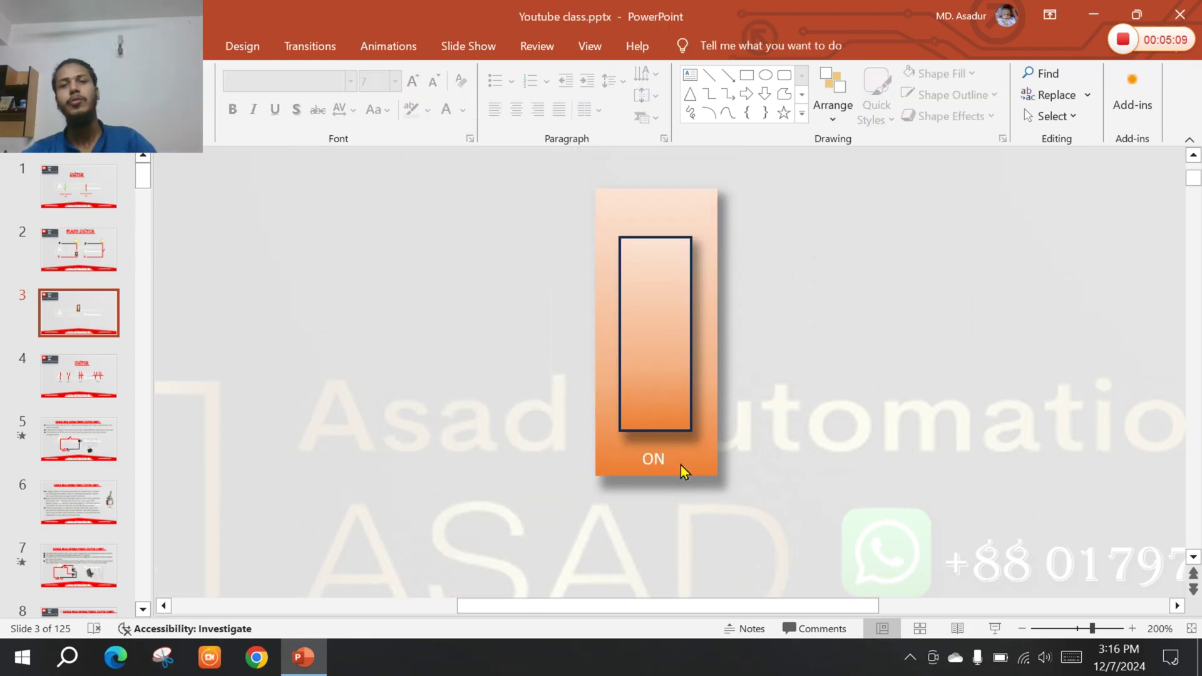
{"action": "scroll", "coordinate": [664, 432], "scroll_direction": "up", "scroll_amount": 1}
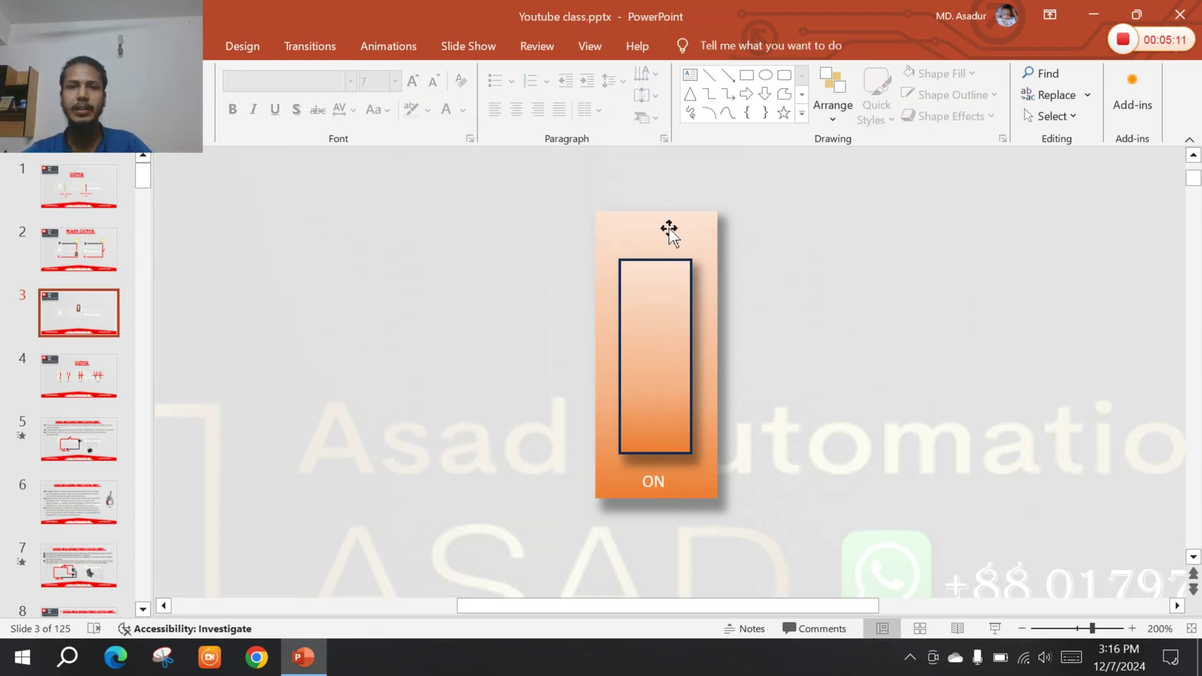
{"action": "left_click", "coordinate": [765, 75]}
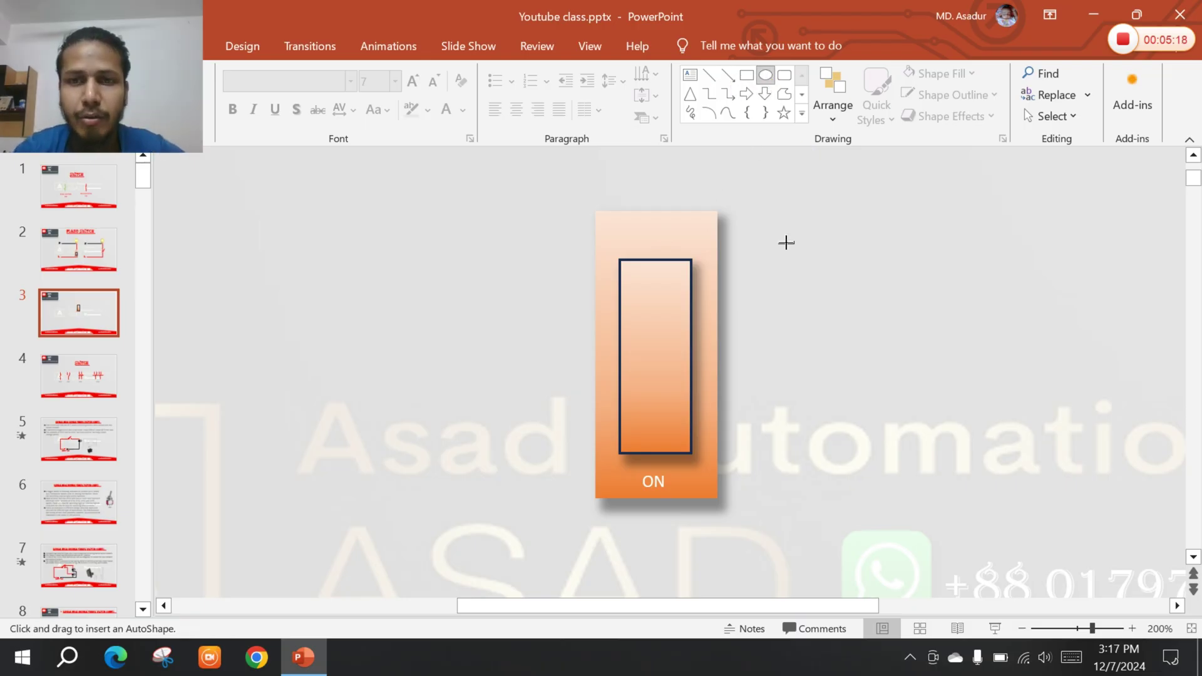
{"action": "left_click_drag", "start_coordinate": [786, 242], "coordinate": [829, 292]}
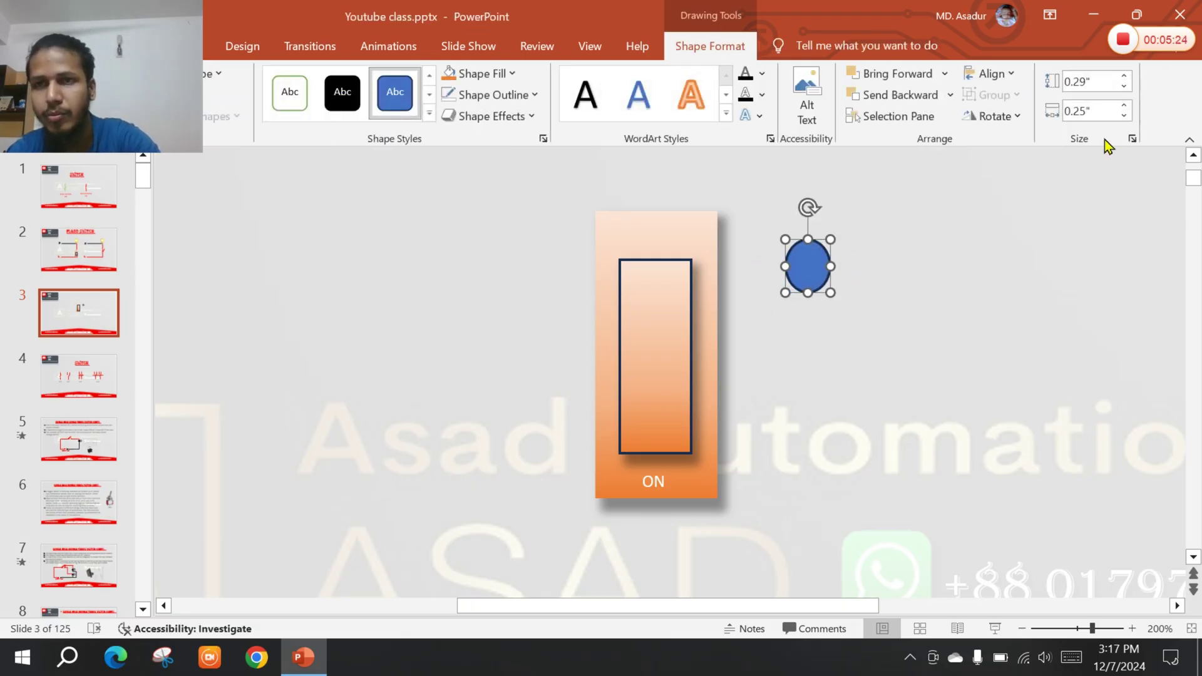
{"action": "left_click", "coordinate": [1092, 83]}
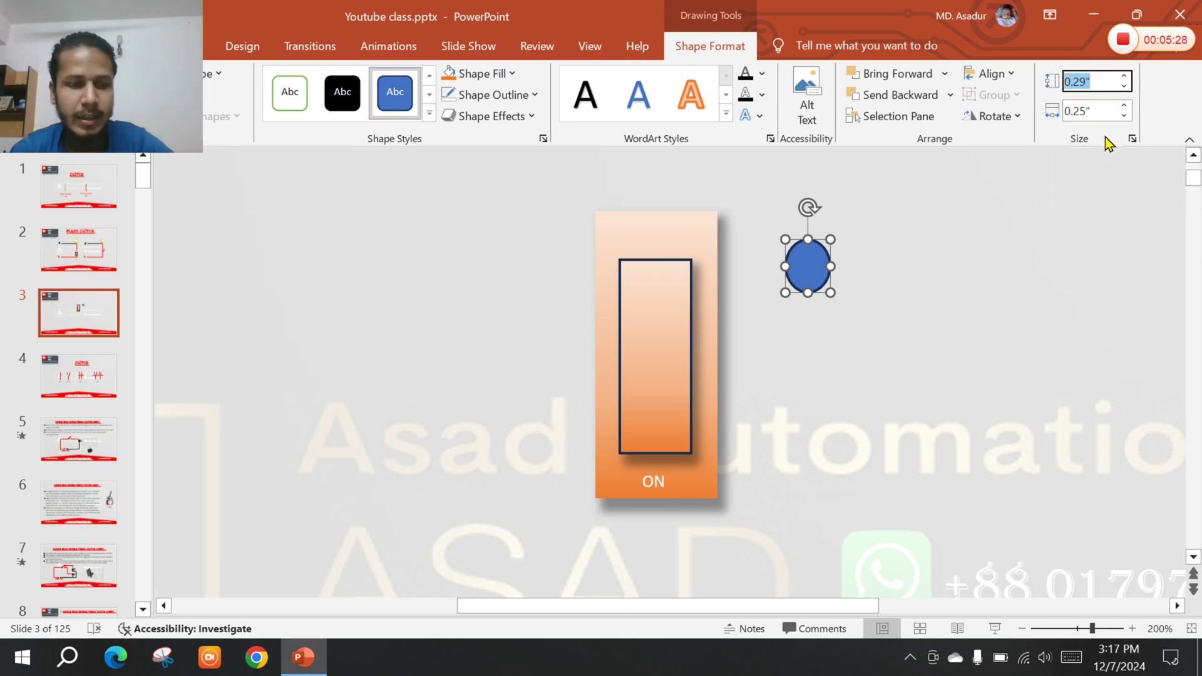
{"action": "type", "text": "1"}
{"action": "left_click", "coordinate": [1095, 113]}
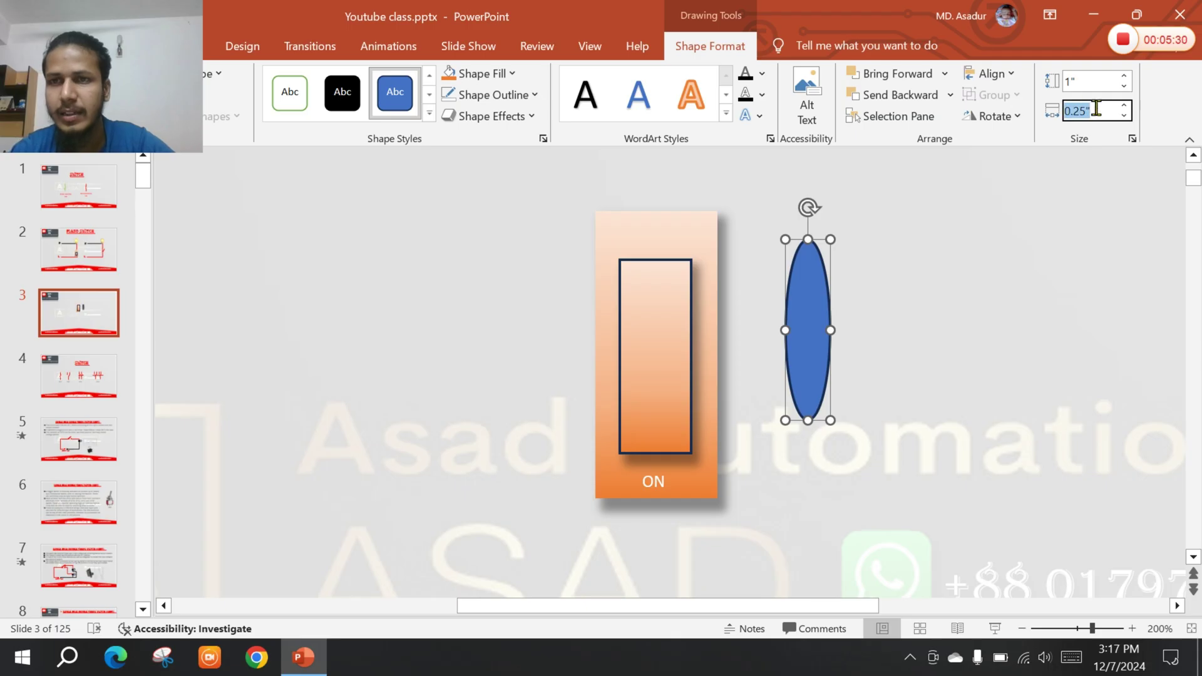
{"action": "type", "text": "1"}
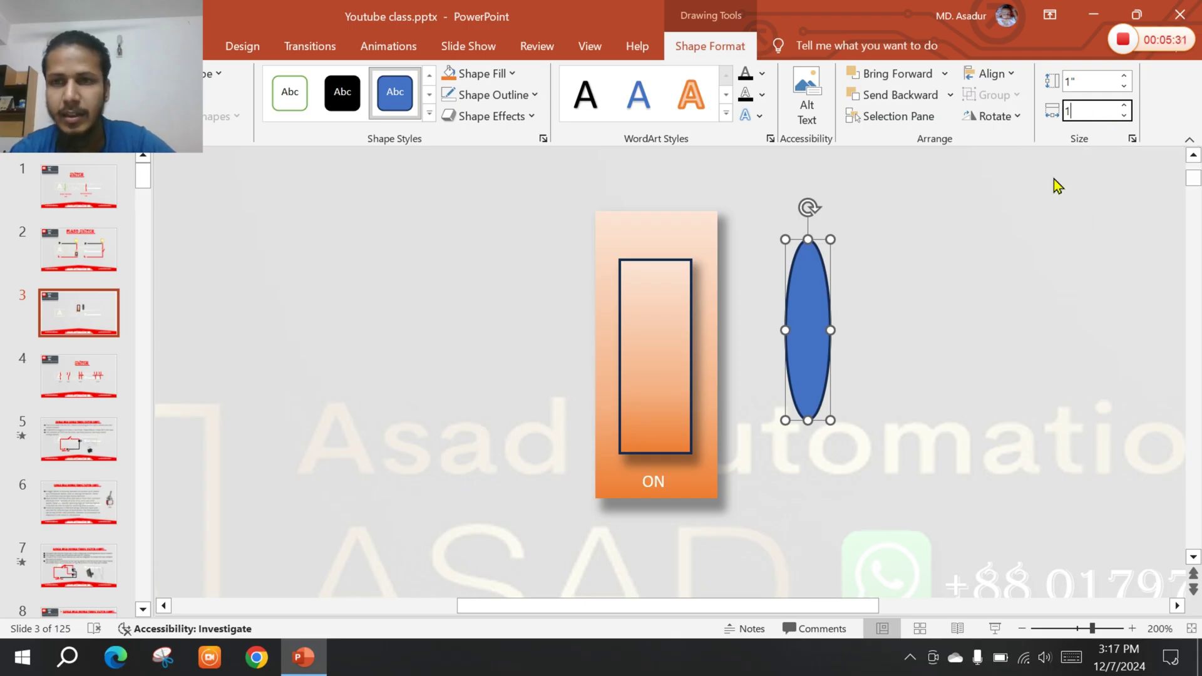
{"action": "left_click", "coordinate": [986, 309]}
{"action": "left_click", "coordinate": [923, 343]}
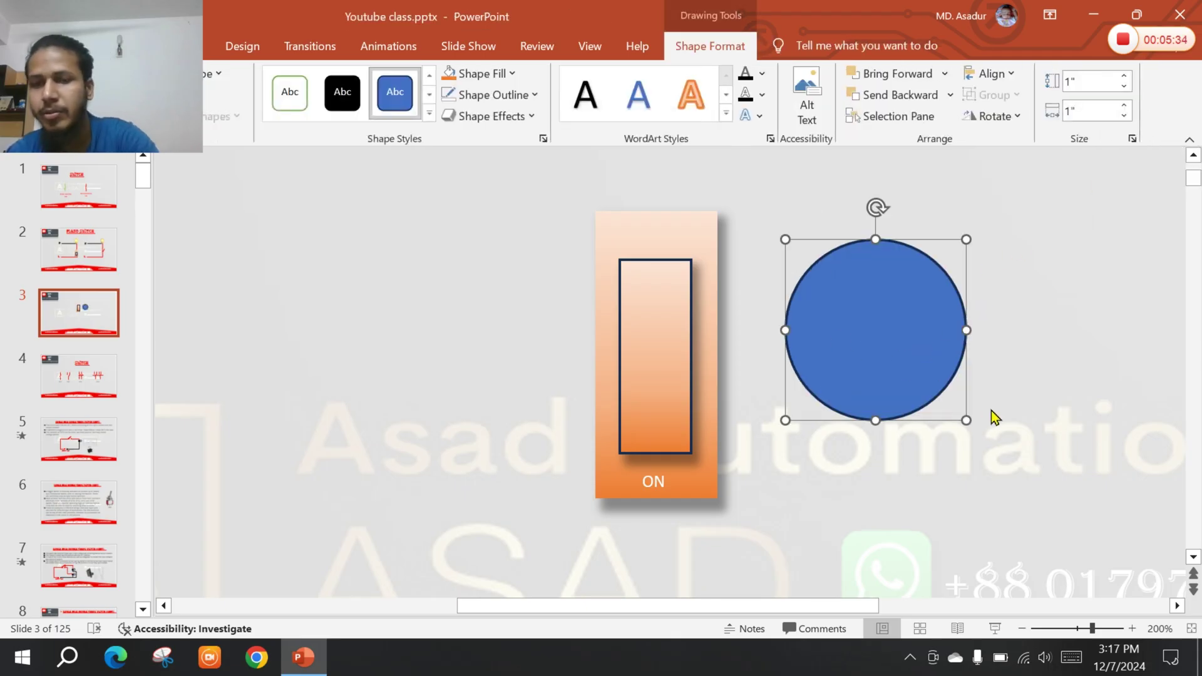
{"action": "key", "text": "Delete"}
Step: Add a red-filled circle about 0.09" across, centred on the outer rectangle just above the inner rectangle
{"action": "left_click", "coordinate": [765, 75]}
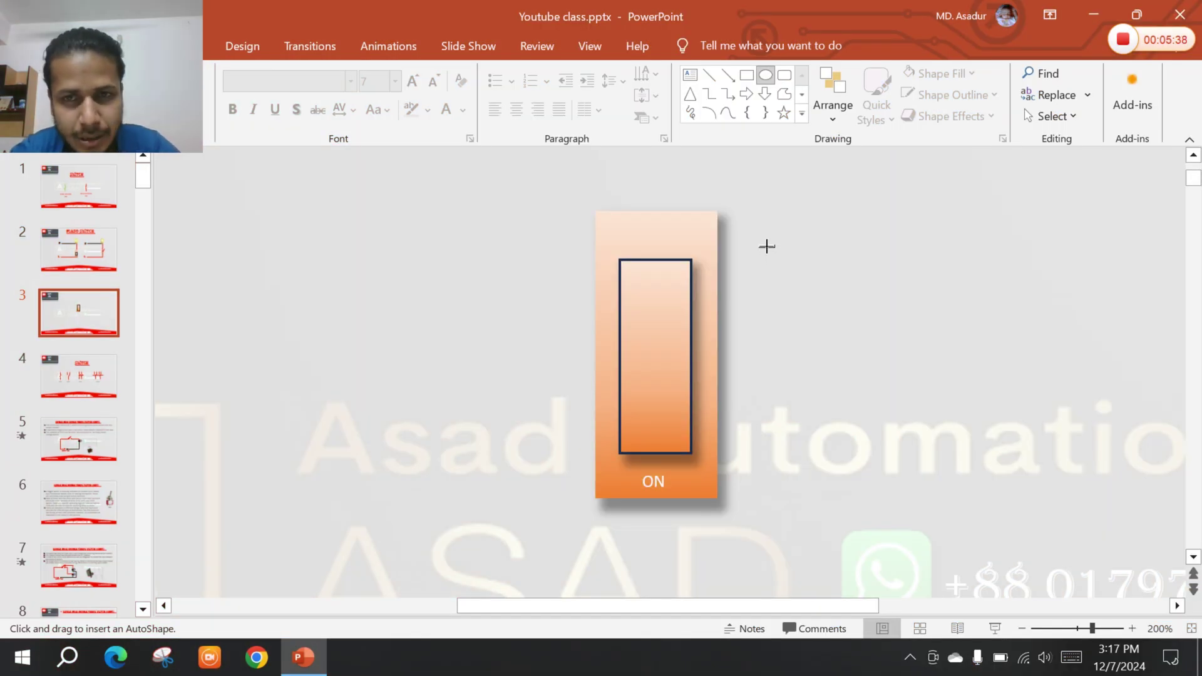
{"action": "left_click_drag", "start_coordinate": [741, 221], "coordinate": [788, 265]}
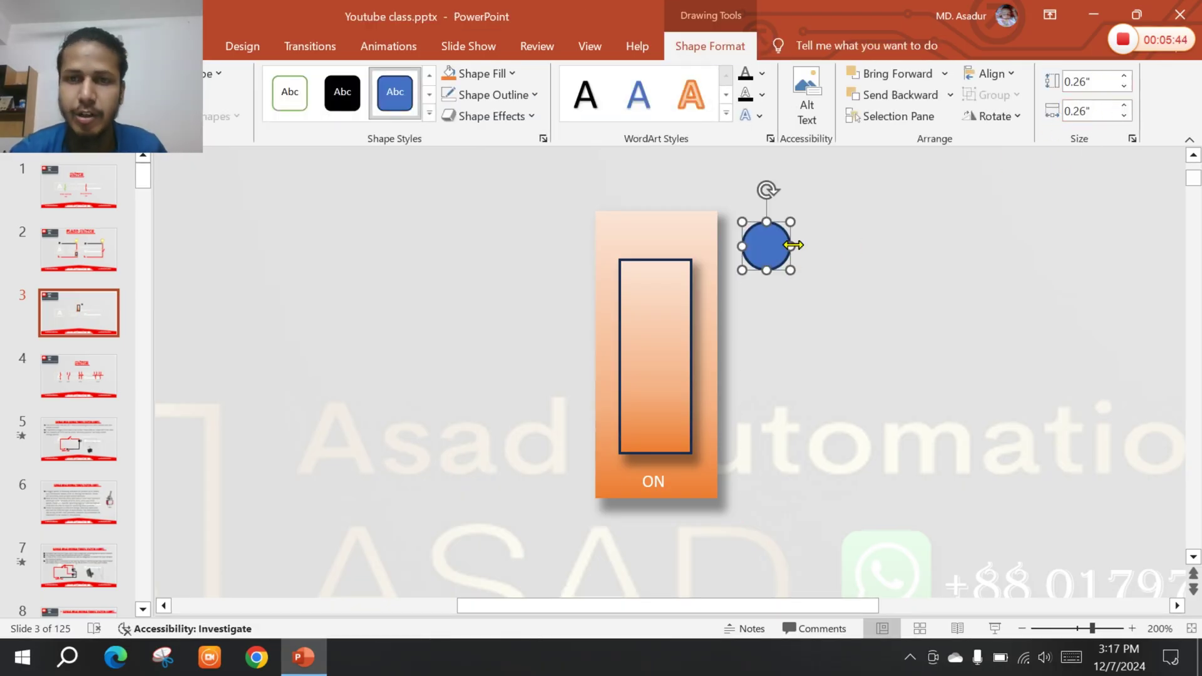
{"action": "key", "text": "Escape"}
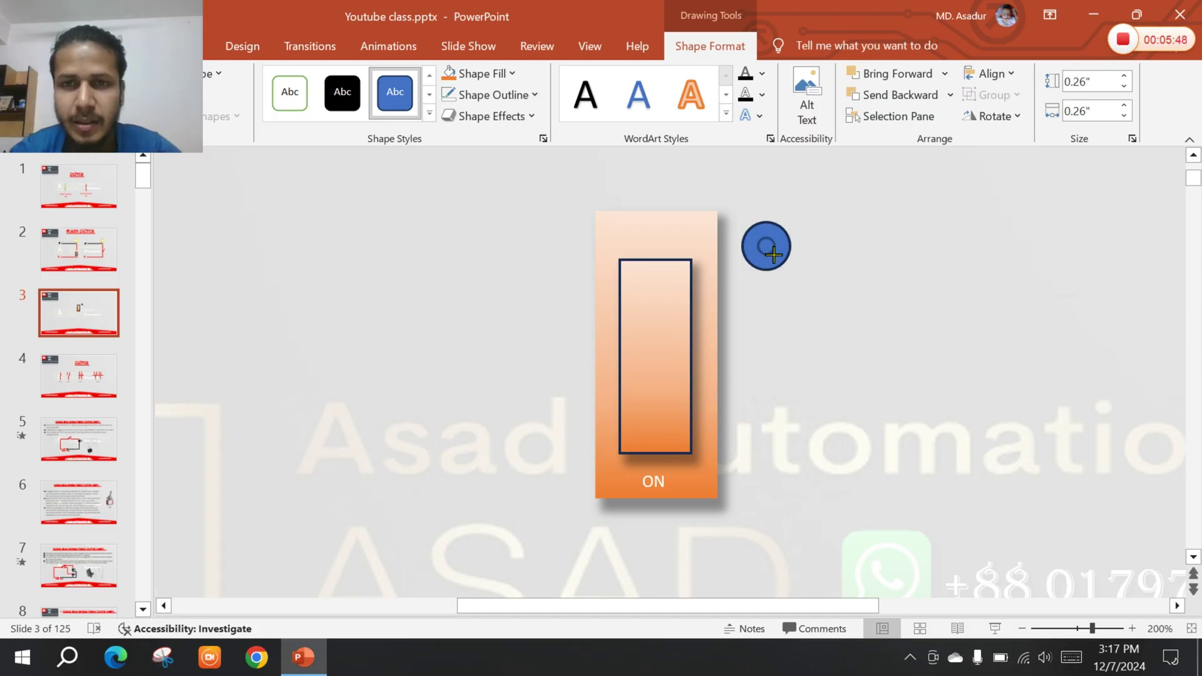
{"action": "key", "text": "ctrl+z"}
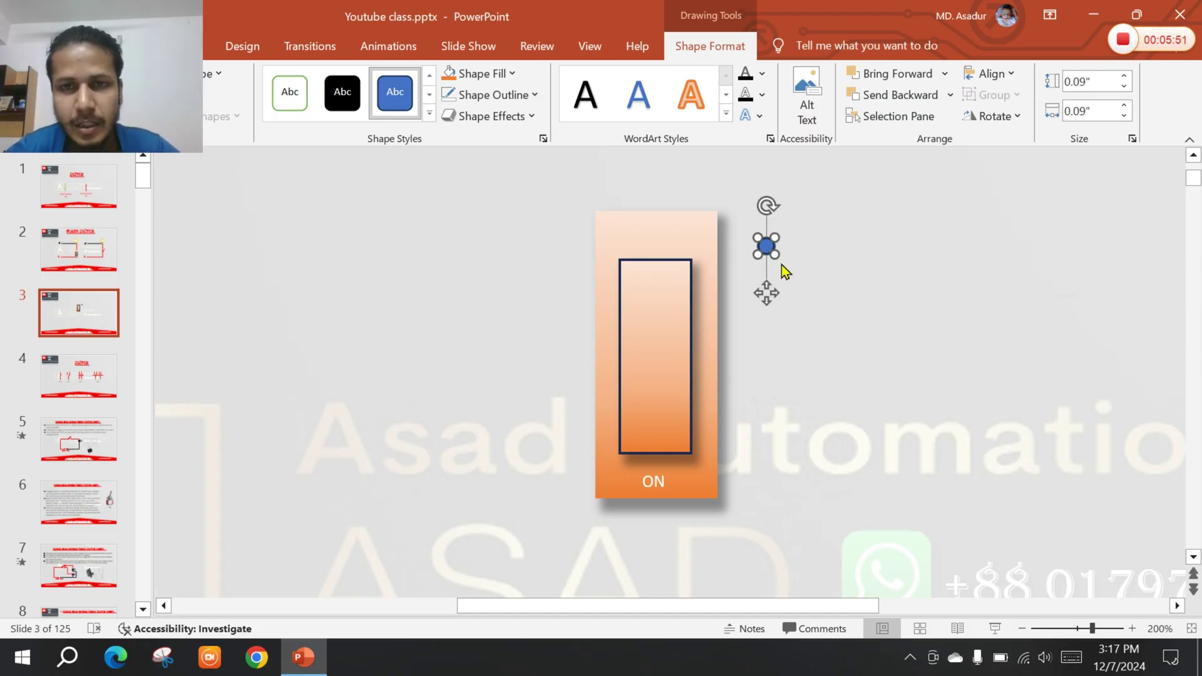
{"action": "scroll", "coordinate": [784, 270], "scroll_direction": "up", "scroll_amount": 5}
{"action": "left_click_drag", "start_coordinate": [672, 371], "coordinate": [448, 345]}
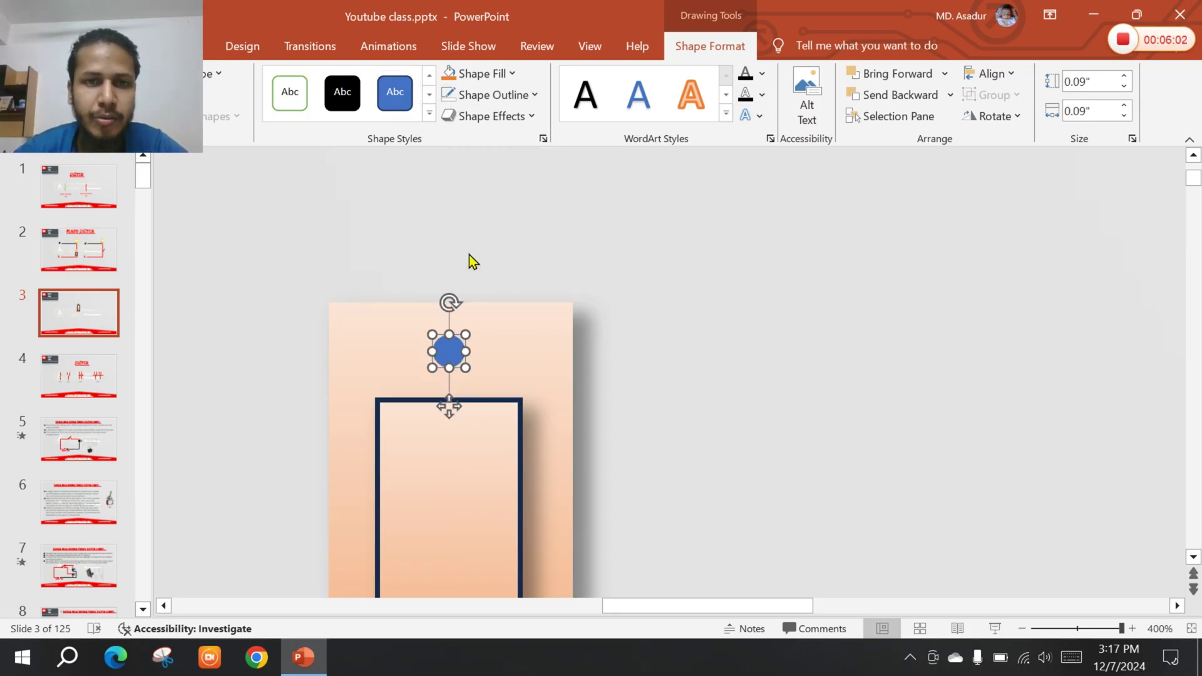
{"action": "left_click", "coordinate": [511, 74]}
{"action": "left_click", "coordinate": [464, 281]}
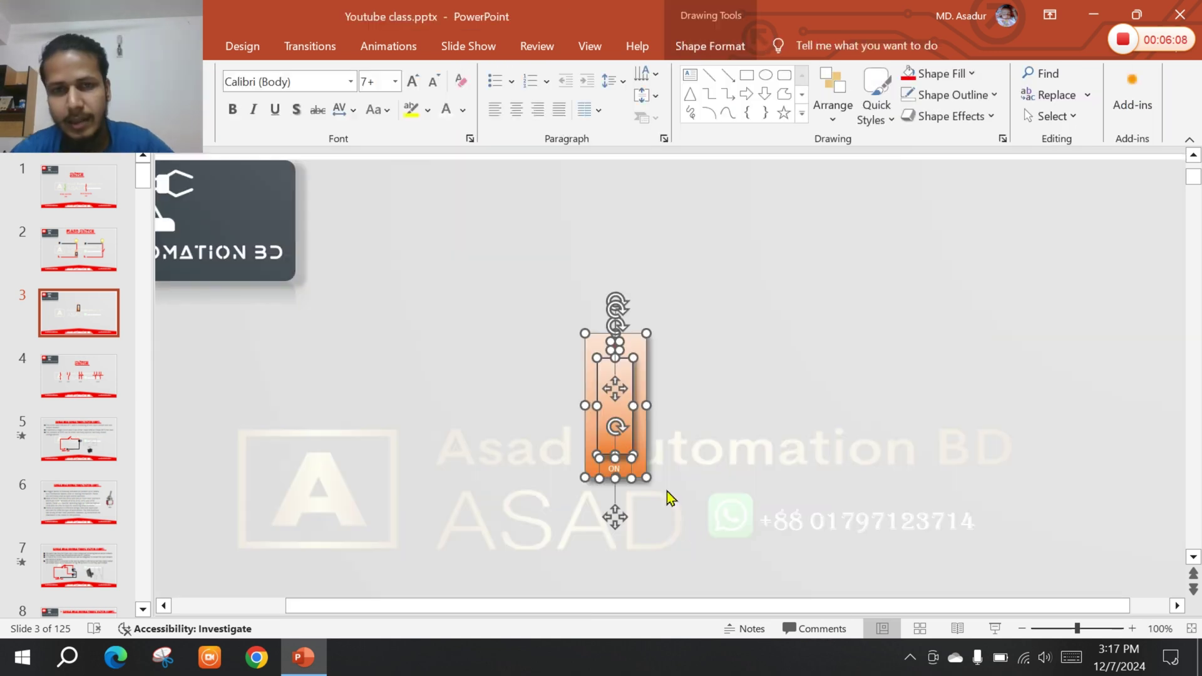
Step: Group all the switch parts and place a copy of the group just to the right of the original
{"action": "right_click", "coordinate": [607, 400]}
{"action": "mouse_move", "coordinate": [675, 201]}
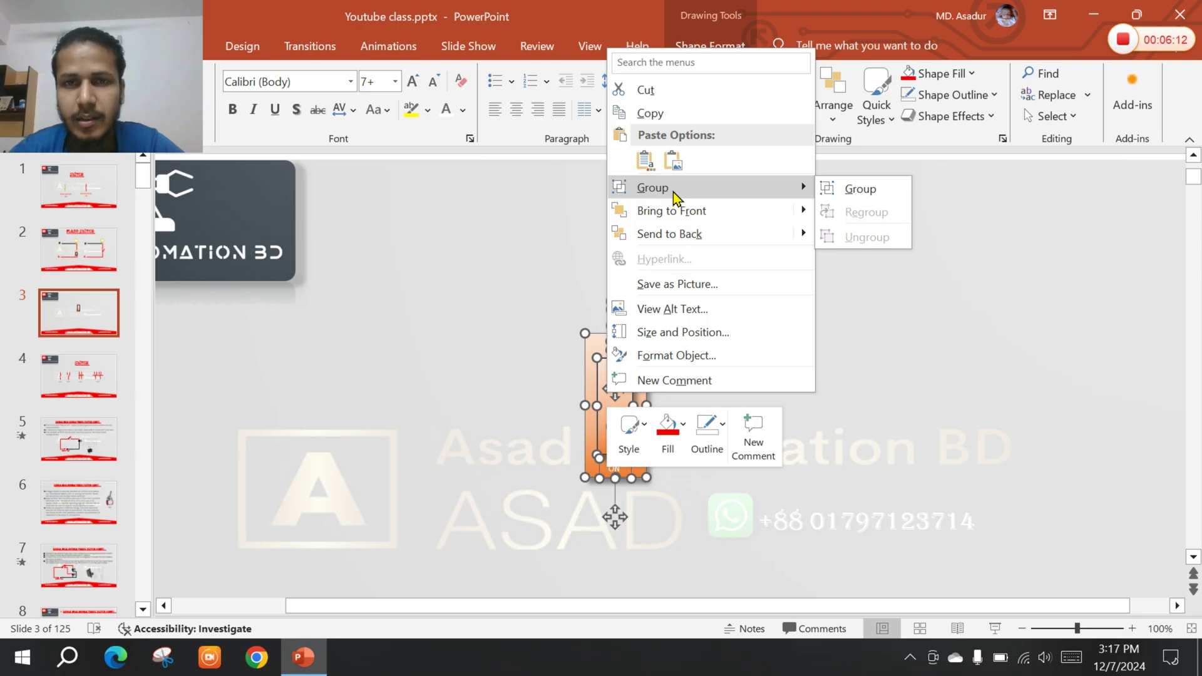
{"action": "left_click", "coordinate": [840, 188]}
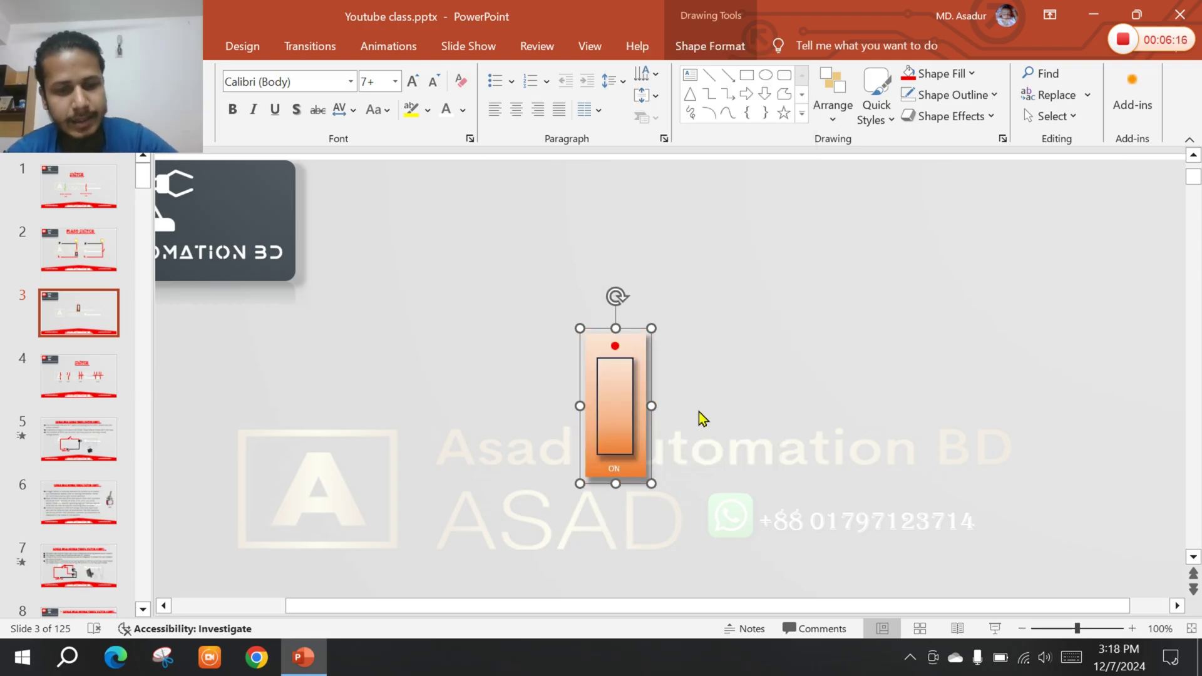
{"action": "left_click_drag", "start_coordinate": [626, 395], "coordinate": [703, 383]}
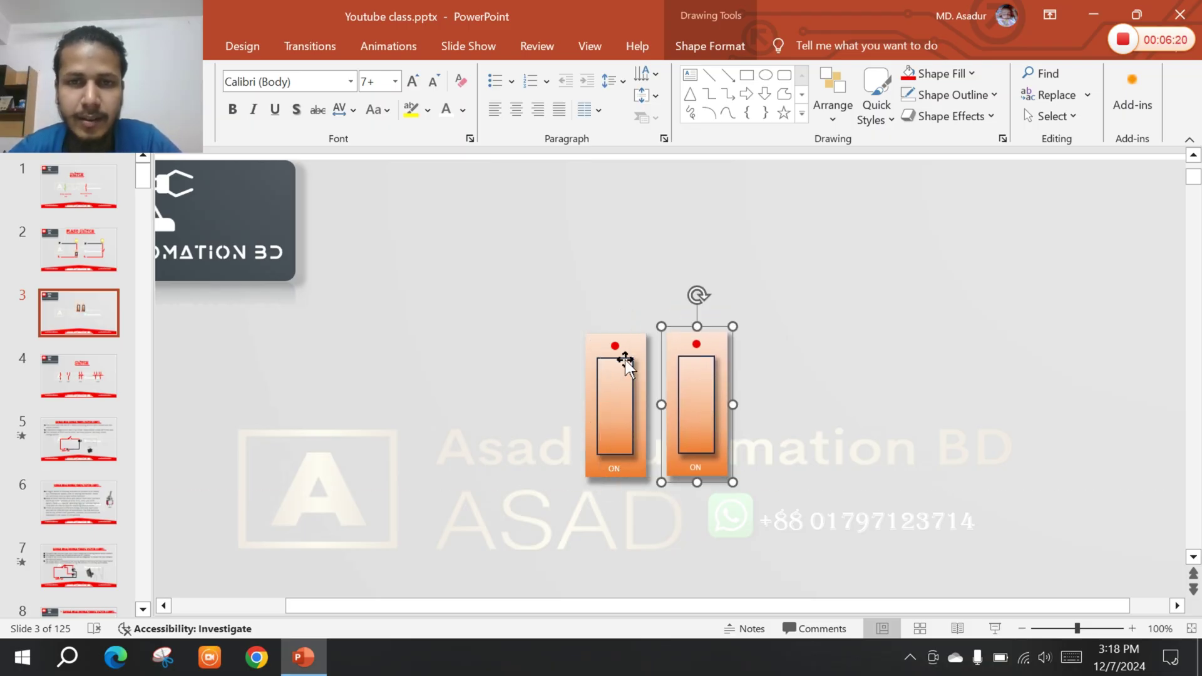